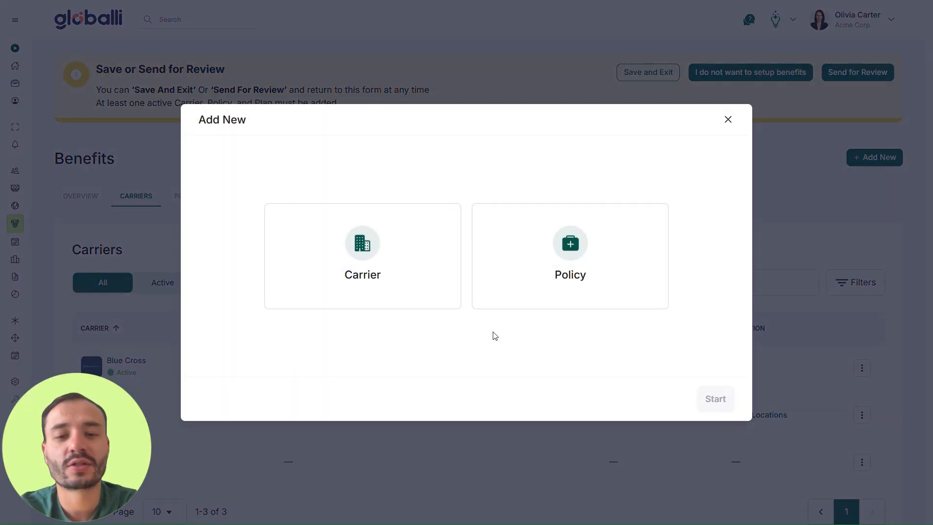
# - Start adding a new carrier and browse the full list of existing carriers
pyautogui.click(411, 299)
pyautogui.click(714, 398)
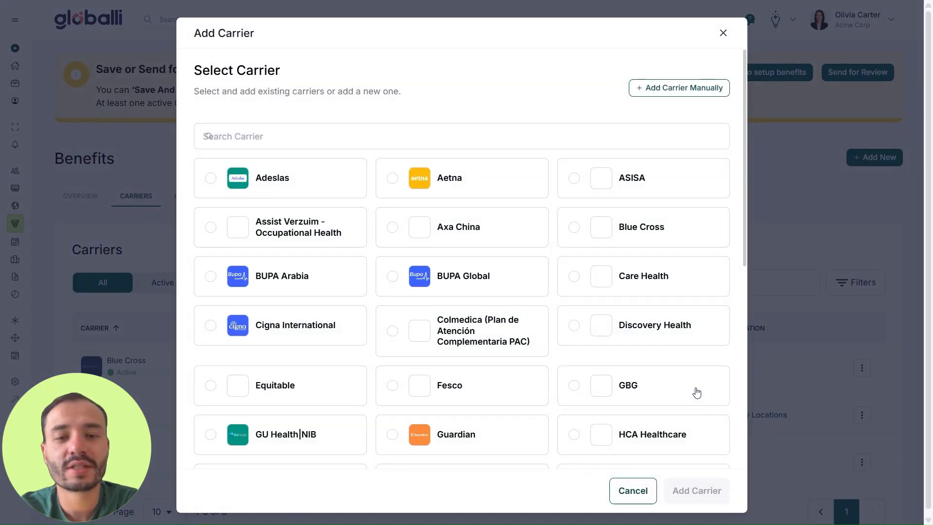
pyautogui.scroll(-1, 604, 258)
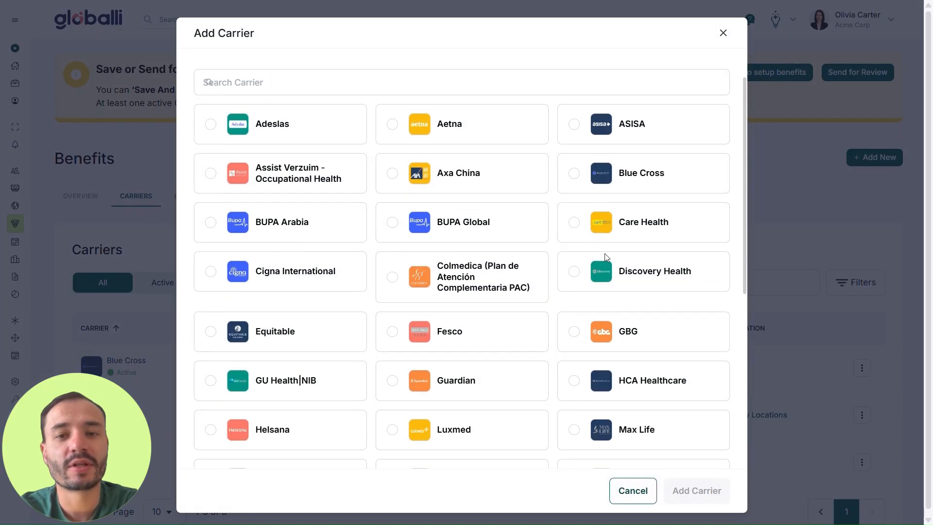
pyautogui.scroll(-5, 605, 252)
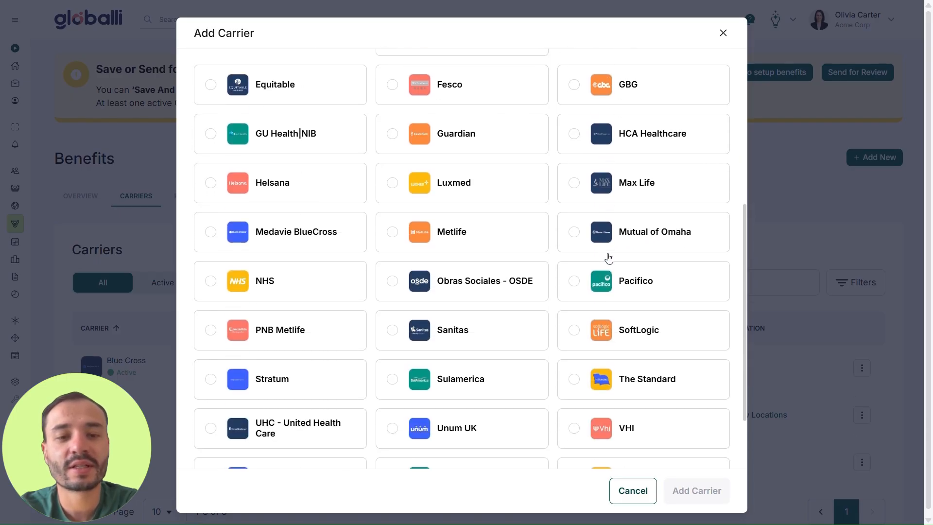
pyautogui.scroll(-2, 609, 257)
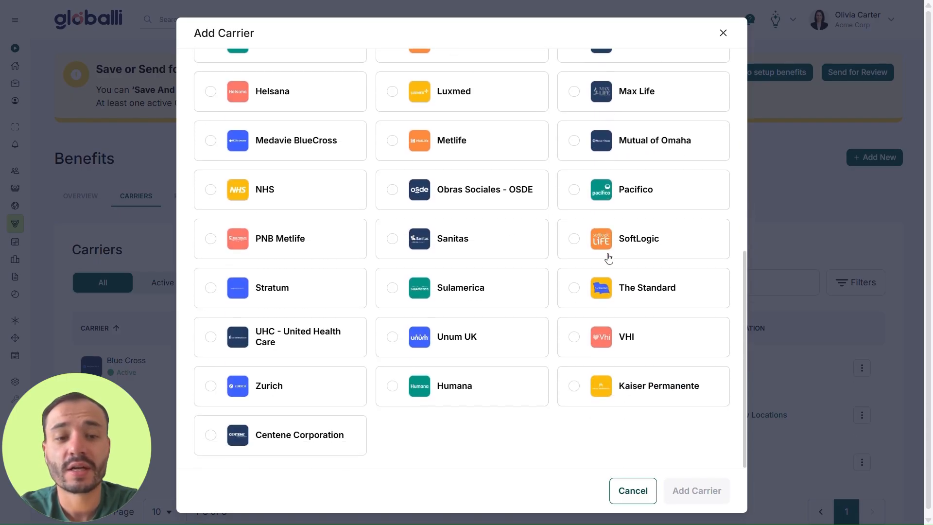
pyautogui.scroll(8, 609, 257)
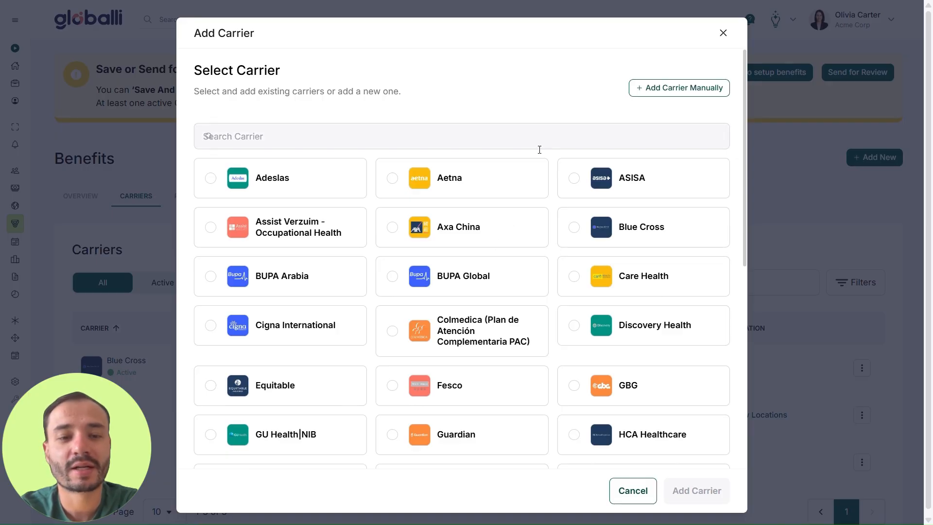
# - Open the manual carrier entry form, review its general, location and contact fields, and return to Benefits without entering anything
pyautogui.click(678, 93)
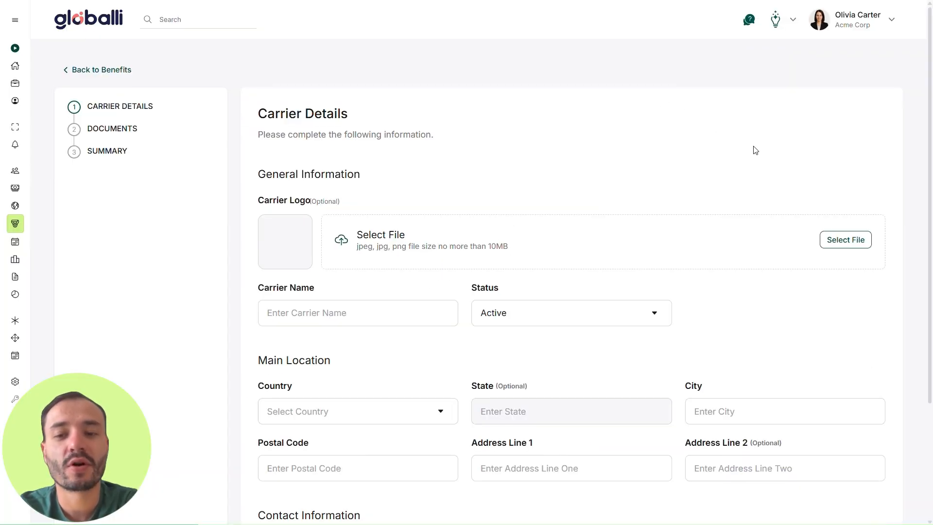
pyautogui.scroll(-1, 755, 150)
pyautogui.scroll(-2, 755, 150)
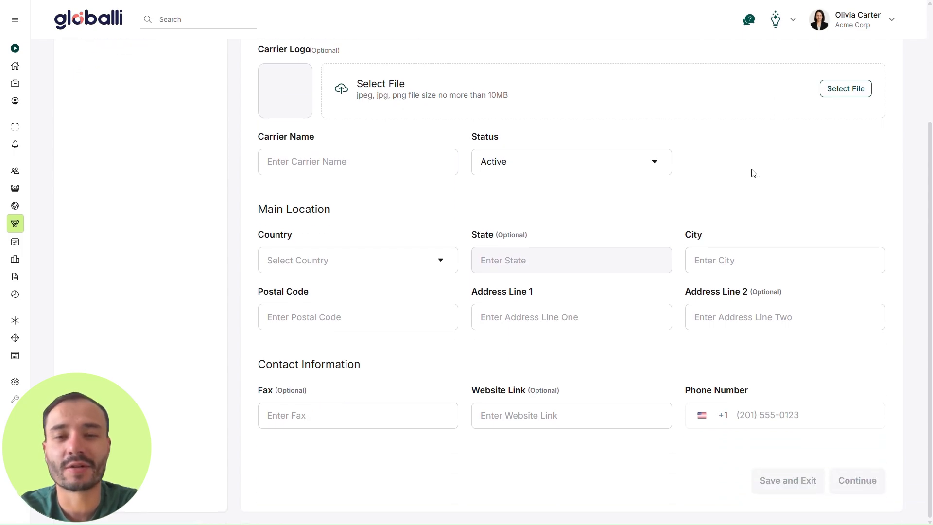
pyautogui.scroll(3, 753, 173)
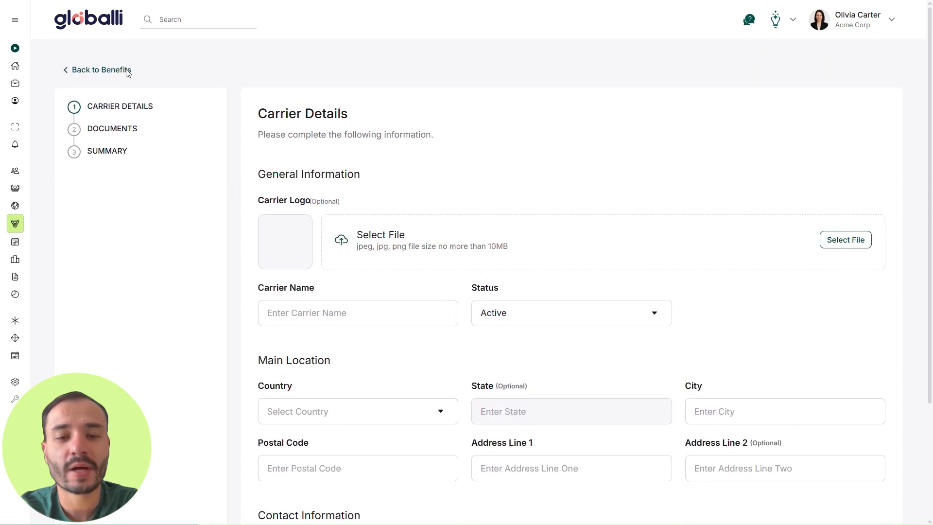
pyautogui.click(128, 71)
# - Add Discovery Health as a new carrier from the list of existing carriers
pyautogui.click(890, 160)
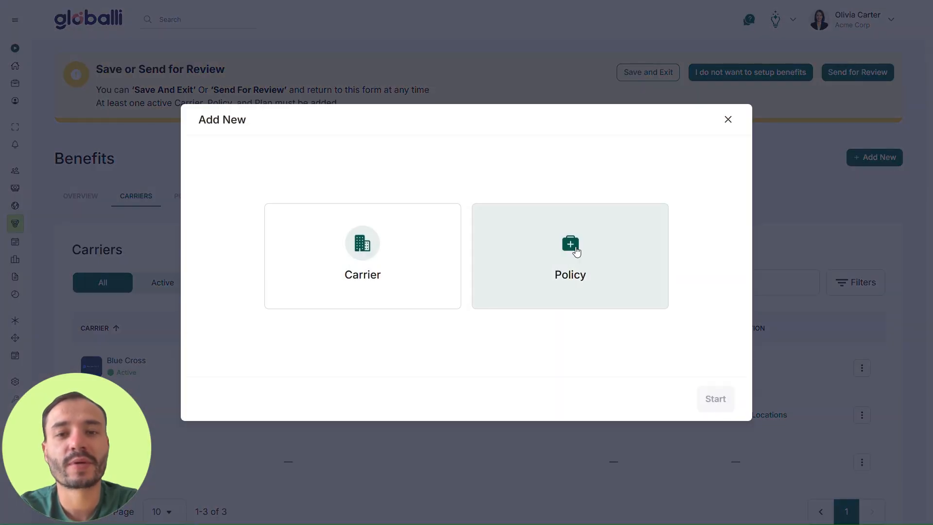
pyautogui.click(450, 305)
pyautogui.click(715, 400)
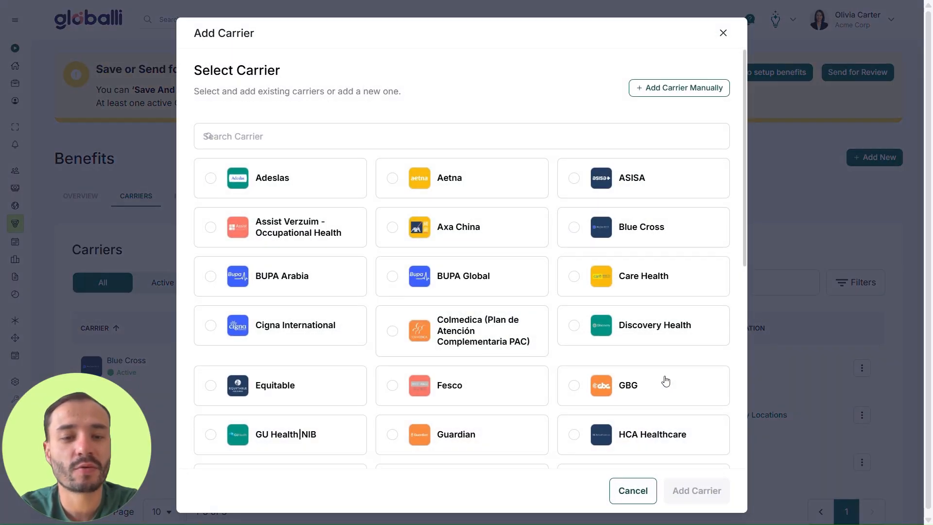
pyautogui.click(573, 326)
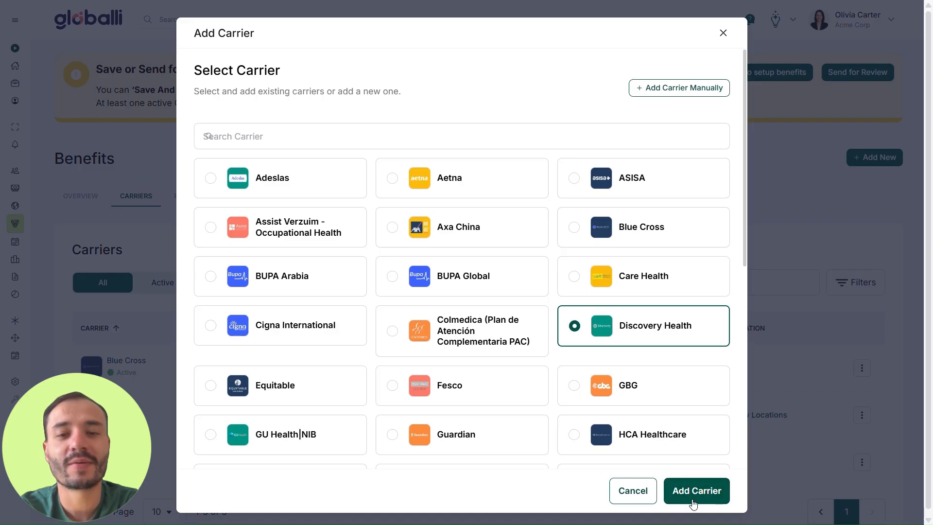
pyautogui.click(696, 491)
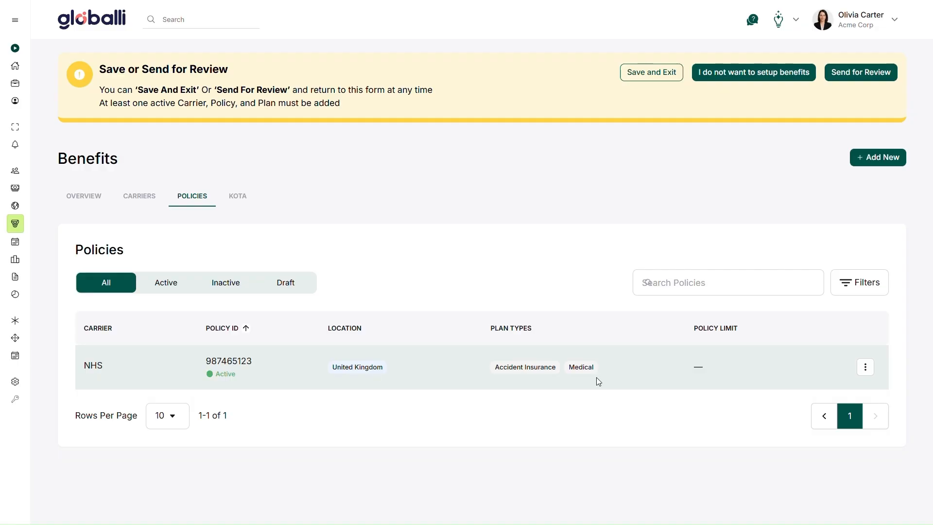
# - Open the NHS policy for editing and review its policy ID and available plan types
pyautogui.click(864, 367)
pyautogui.click(845, 387)
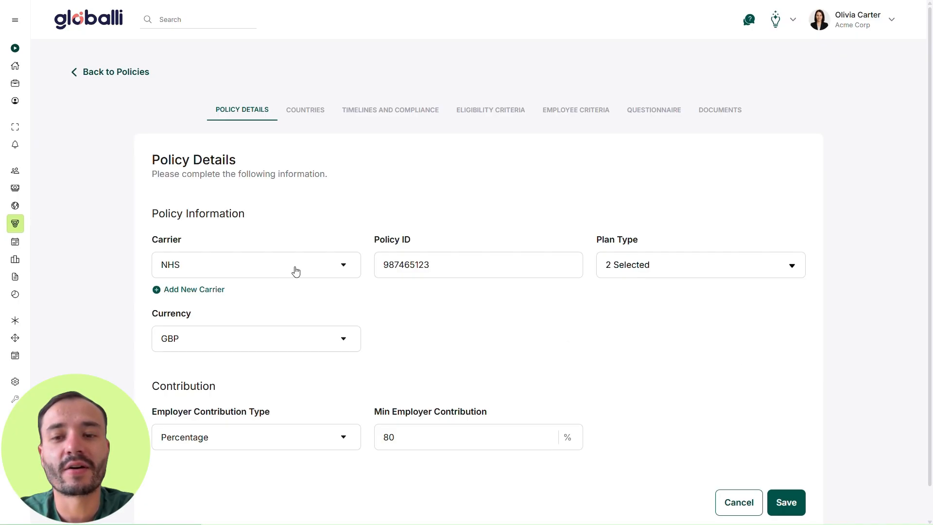
pyautogui.click(454, 270)
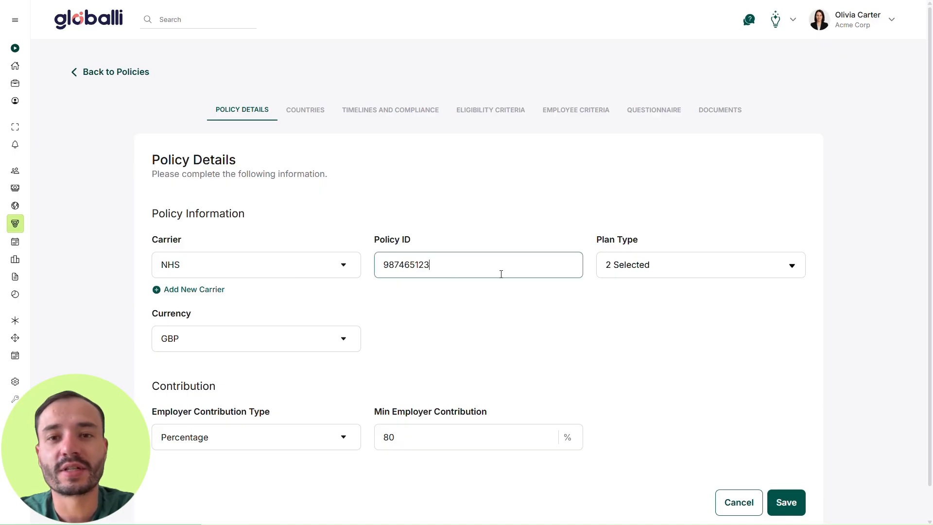
pyautogui.click(783, 271)
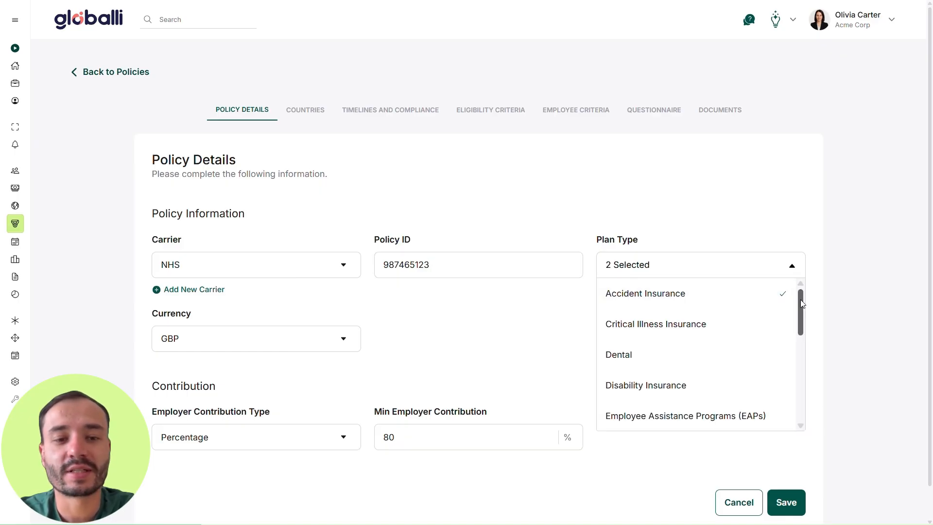
pyautogui.moveTo(800, 299); pyautogui.dragTo(804, 351)
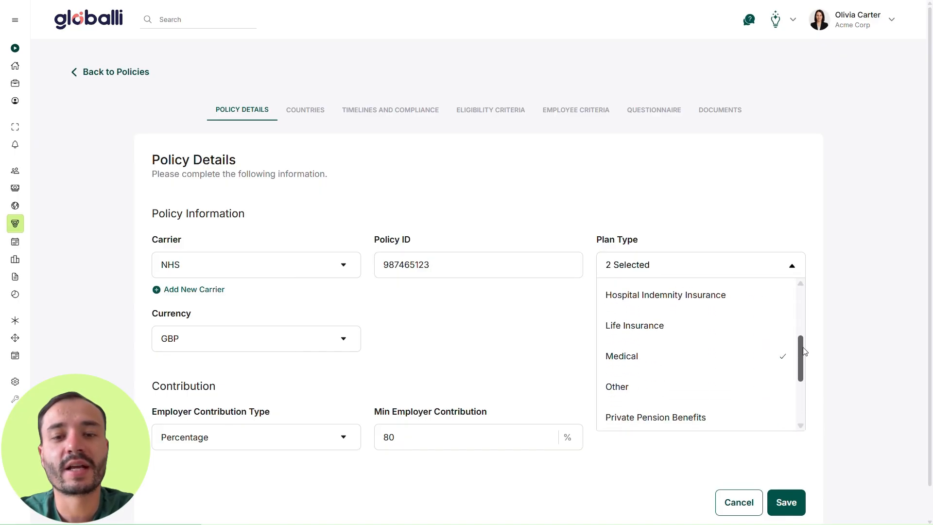
pyautogui.click(494, 346)
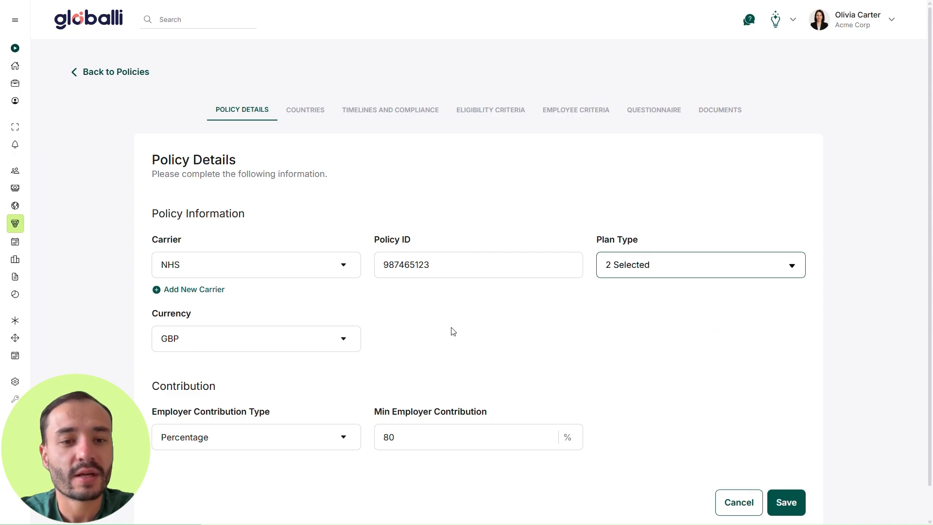
# - Check the policy's employer contribution type options and minimum employer contribution without changing them
pyautogui.click(327, 441)
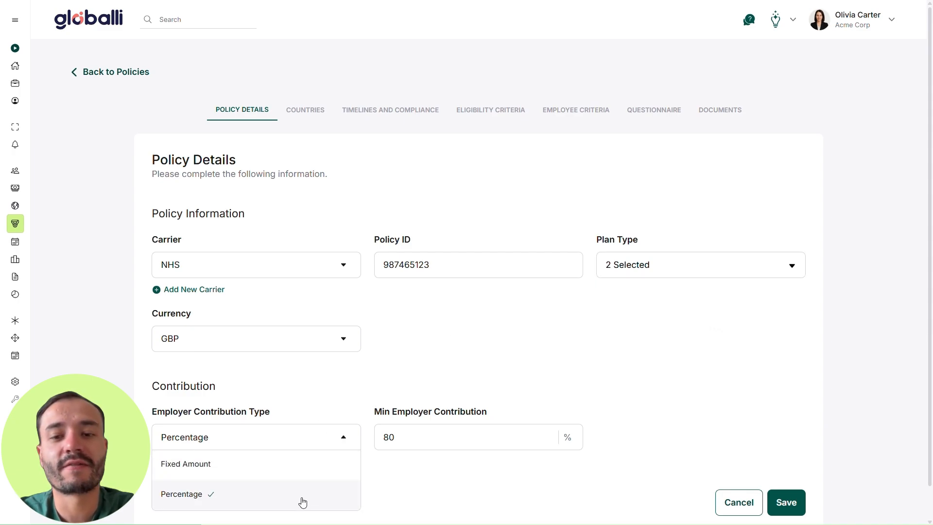
pyautogui.click(343, 440)
pyautogui.click(457, 434)
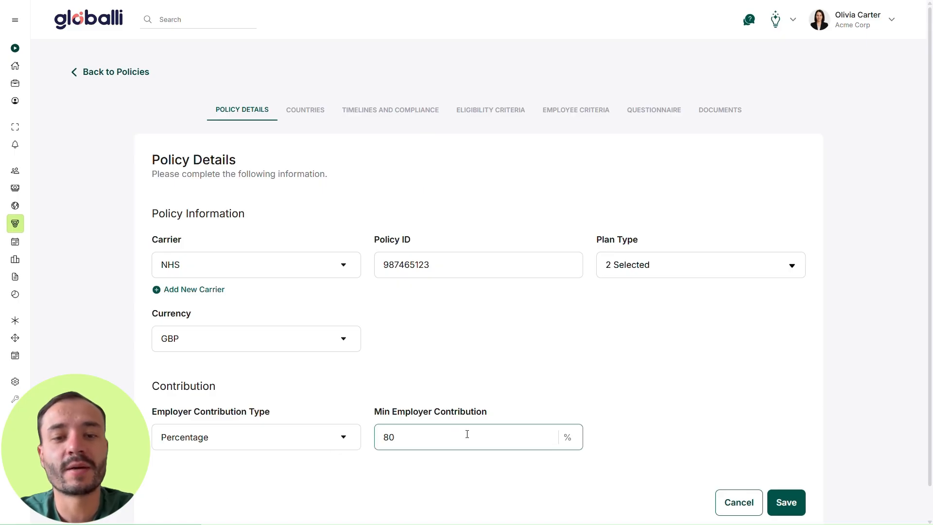
pyautogui.click(455, 389)
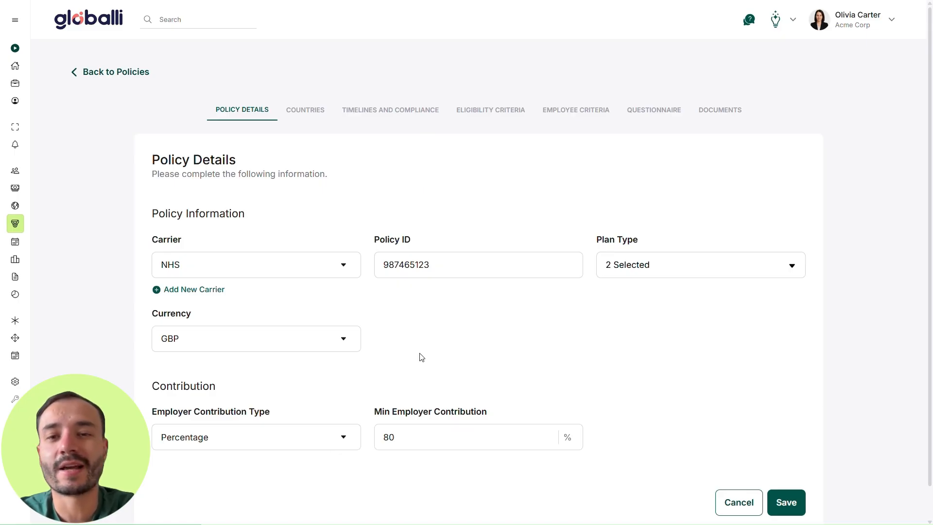
# - Open the policy's country selection for editing and browse the countries where it can be offered
pyautogui.click(304, 111)
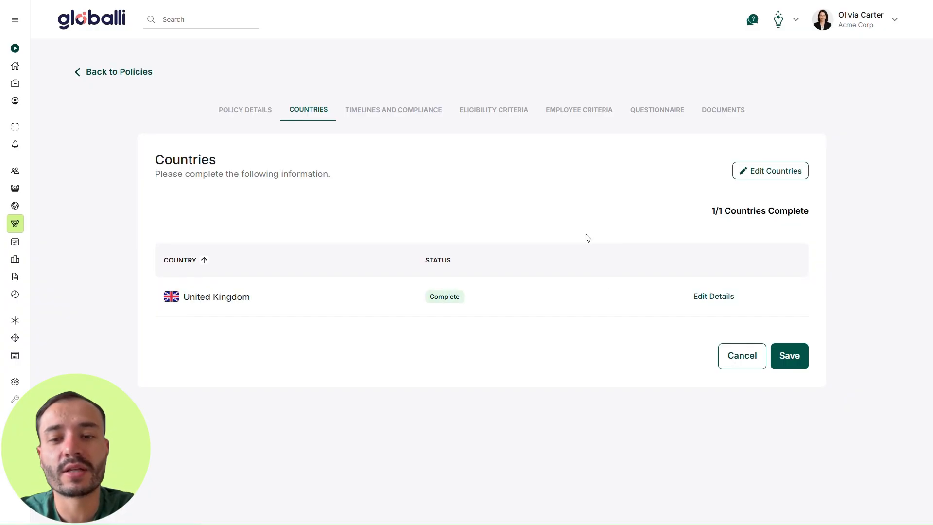
pyautogui.click(774, 174)
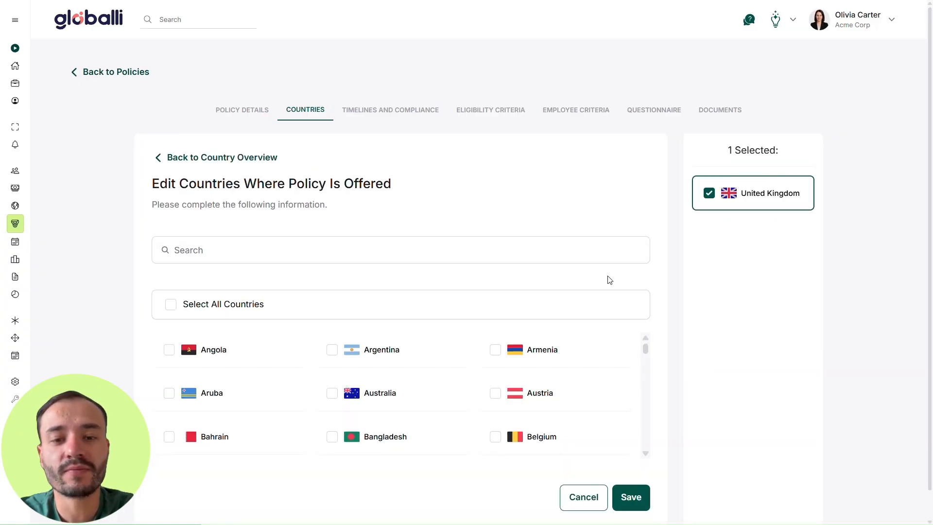
pyautogui.scroll(-4, 540, 377)
pyautogui.scroll(-8, 540, 377)
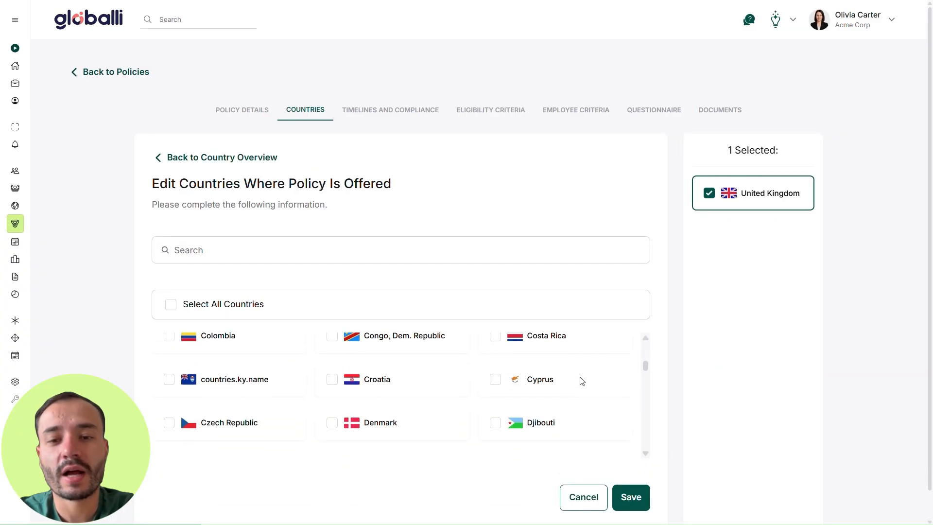
pyautogui.scroll(-2, 582, 380)
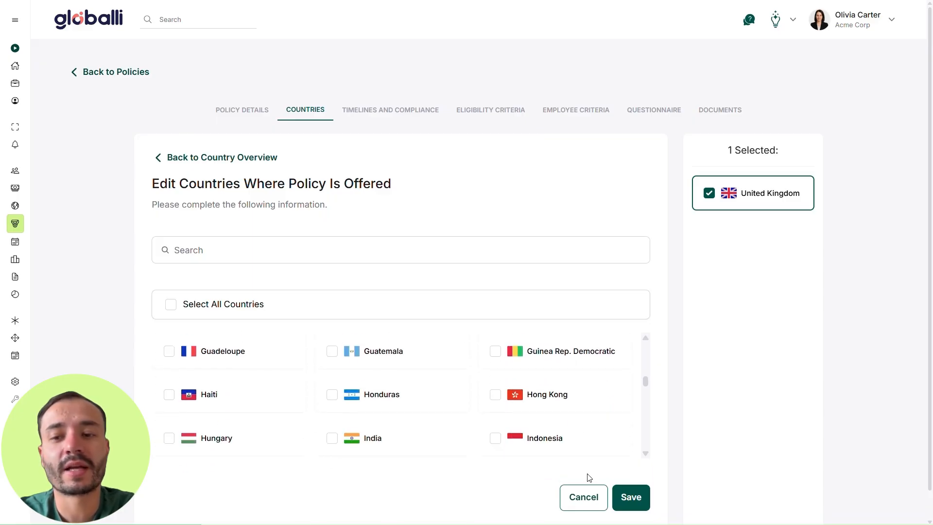
pyautogui.scroll(-2, 577, 414)
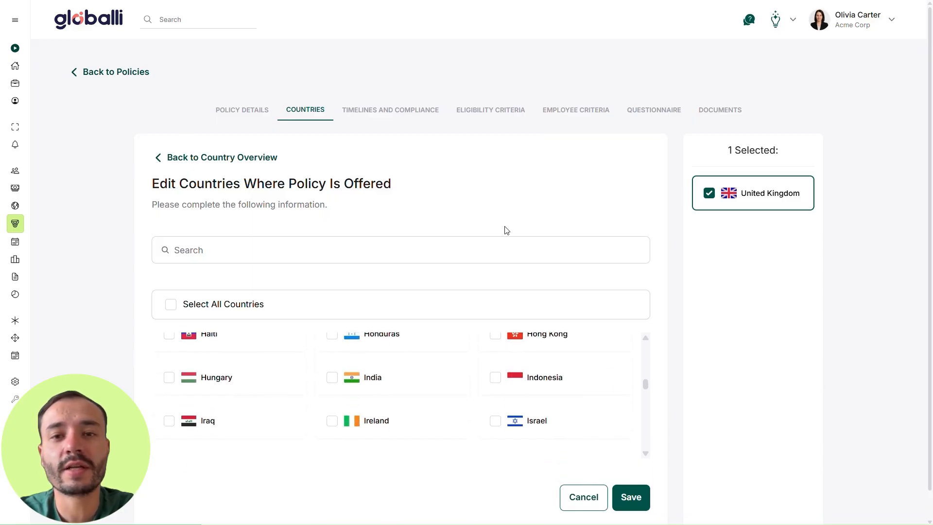
# - Review the policy's timelines and compliance settings, including renewal, effective dates, open enrolment and benefit offering
pyautogui.click(393, 112)
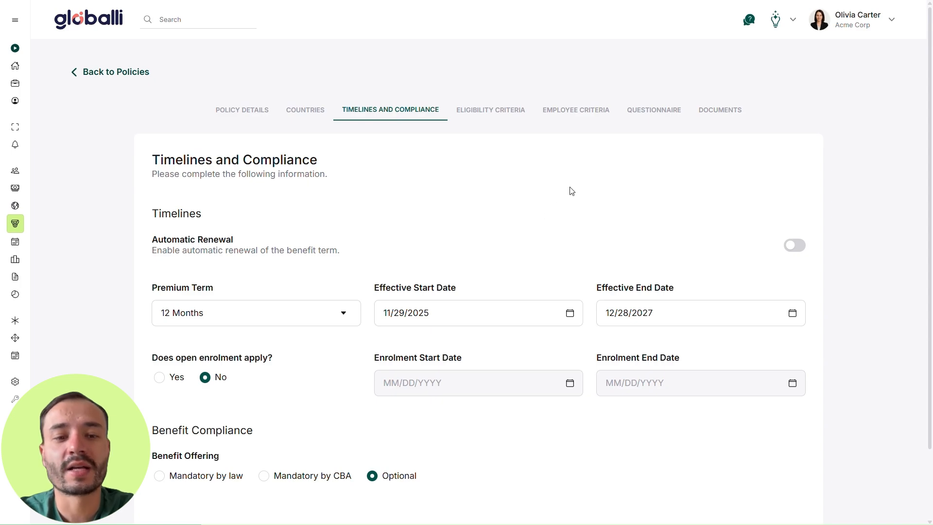
pyautogui.scroll(-1, 572, 190)
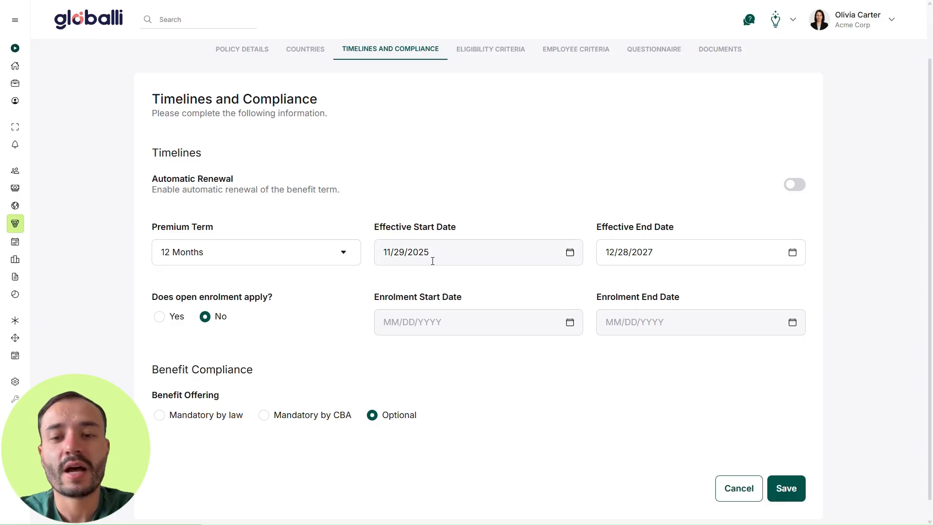
pyautogui.scroll(-1, 648, 261)
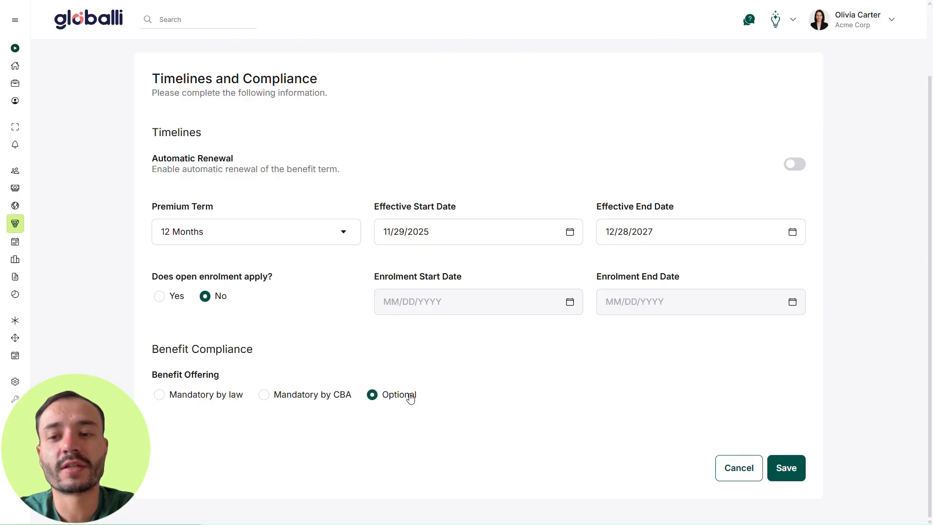
pyautogui.scroll(4, 483, 389)
# - Review the policy's eligibility criteria, including the coverage type and the age limits for each relation
pyautogui.click(482, 110)
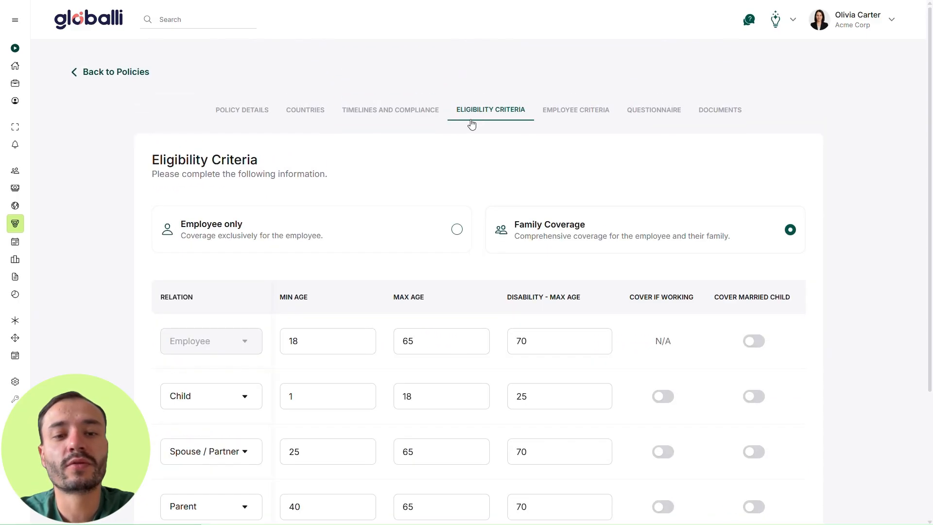
pyautogui.scroll(-1, 539, 156)
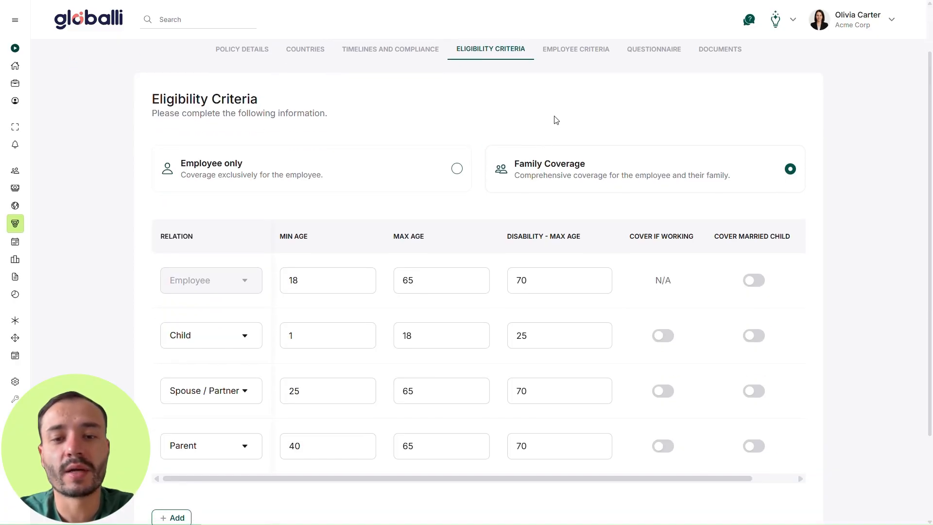
pyautogui.scroll(-1, 555, 120)
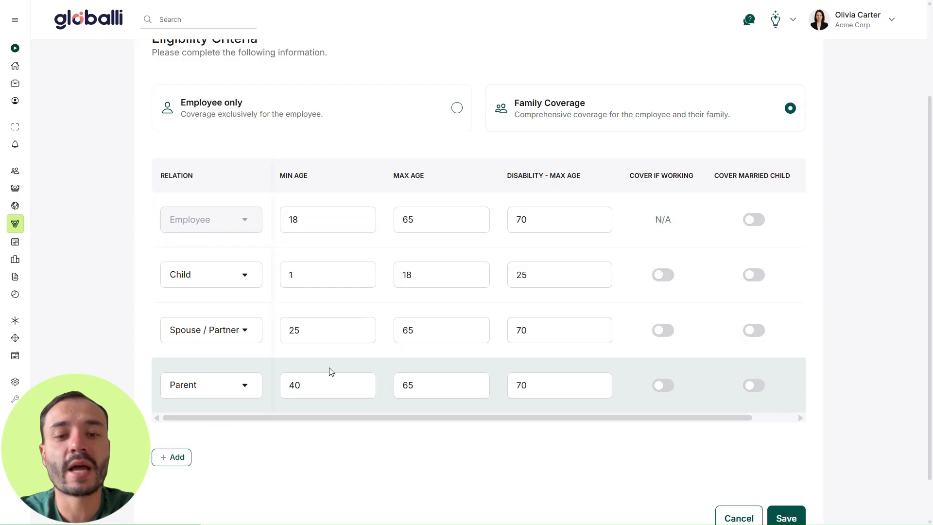
pyautogui.scroll(2, 499, 391)
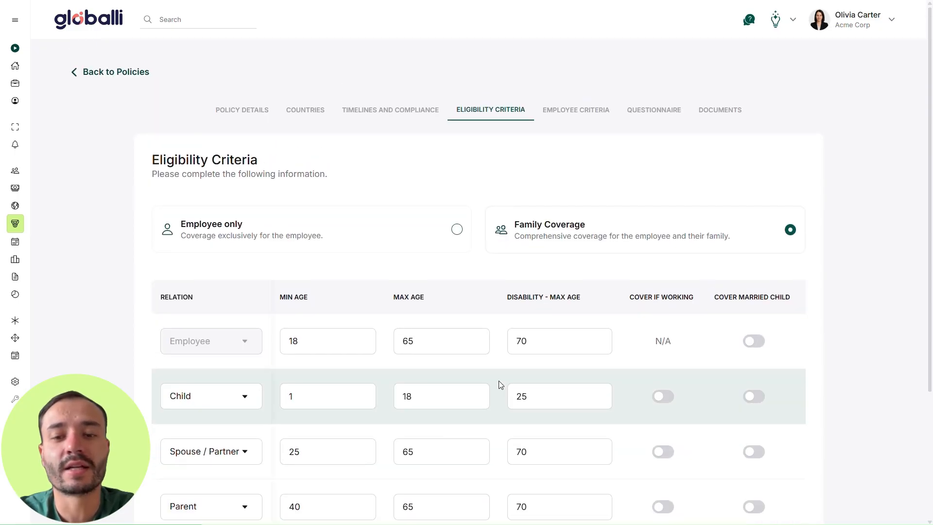
# - Start a new employee criterion for the policy with employee type Full Time and pay type Salary
pyautogui.click(576, 112)
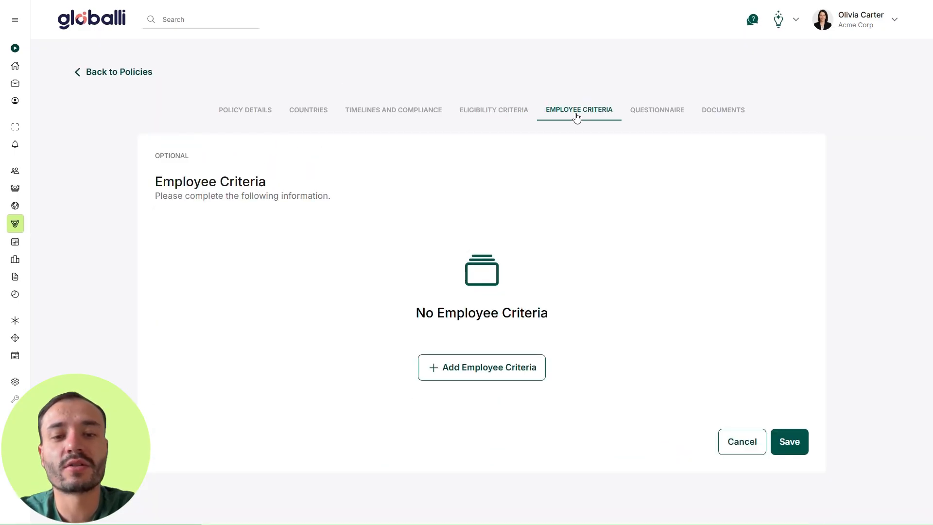
pyautogui.click(528, 367)
pyautogui.click(436, 203)
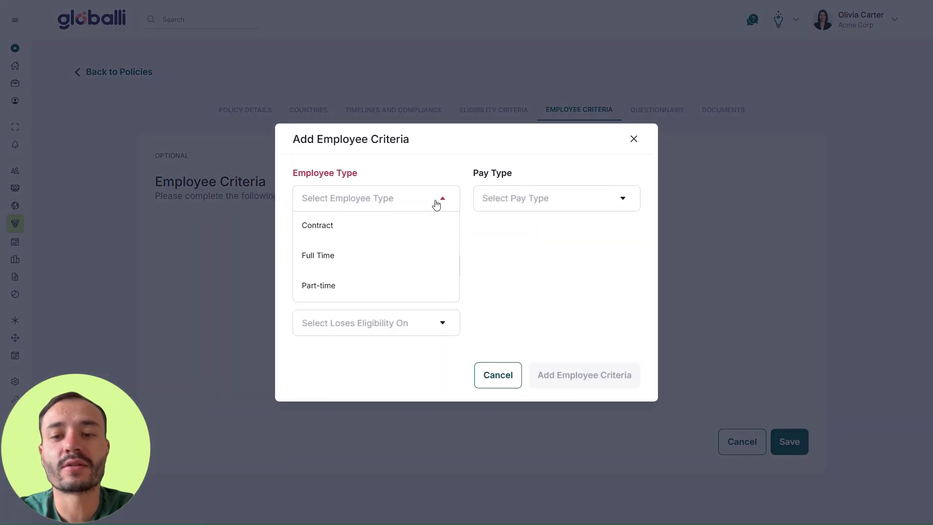
pyautogui.click(422, 257)
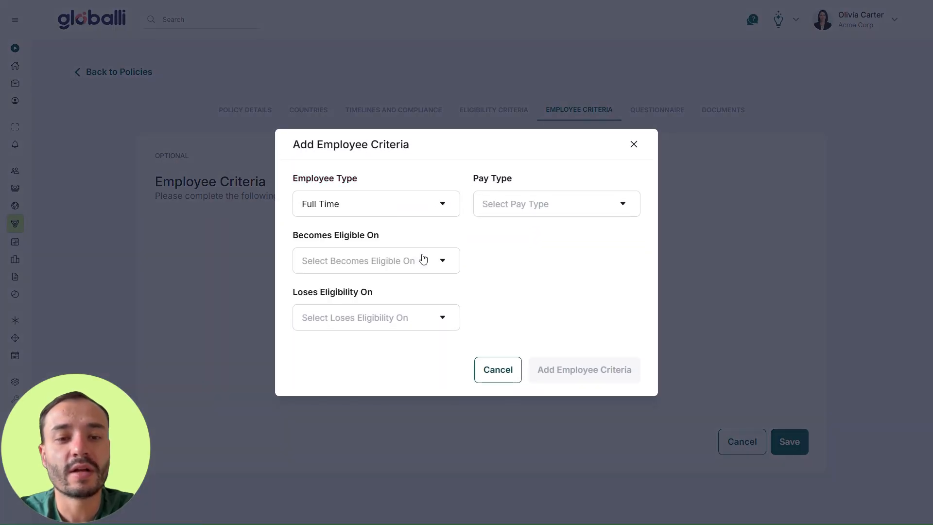
pyautogui.click(537, 207)
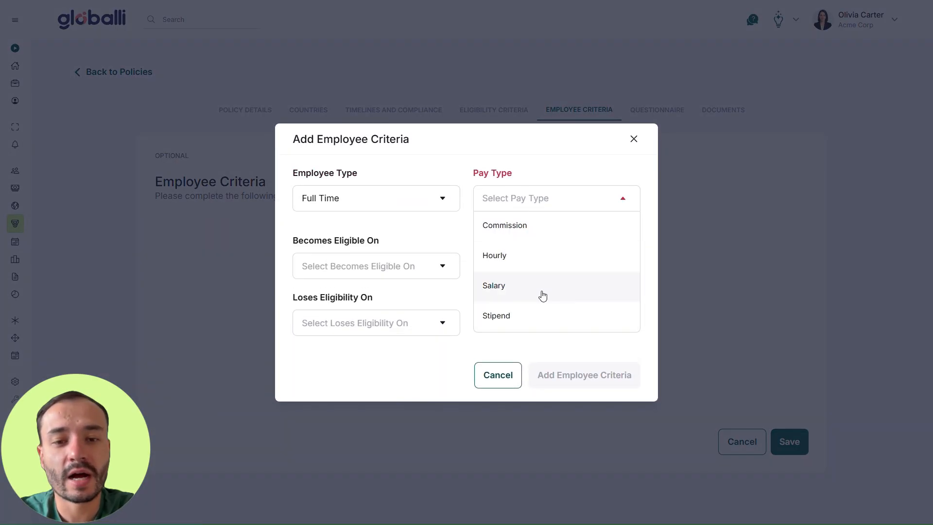
pyautogui.click(542, 296)
# - Make the criterion begin eligibility on Hire Date and end it on Termination Date, and add it to the policy
pyautogui.click(437, 262)
pyautogui.scroll(-1, 389, 389)
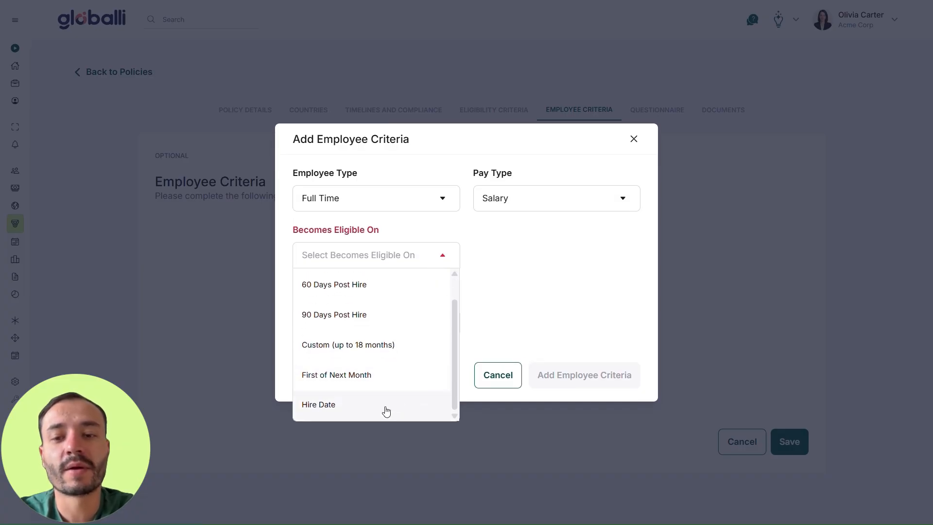
pyautogui.click(386, 411)
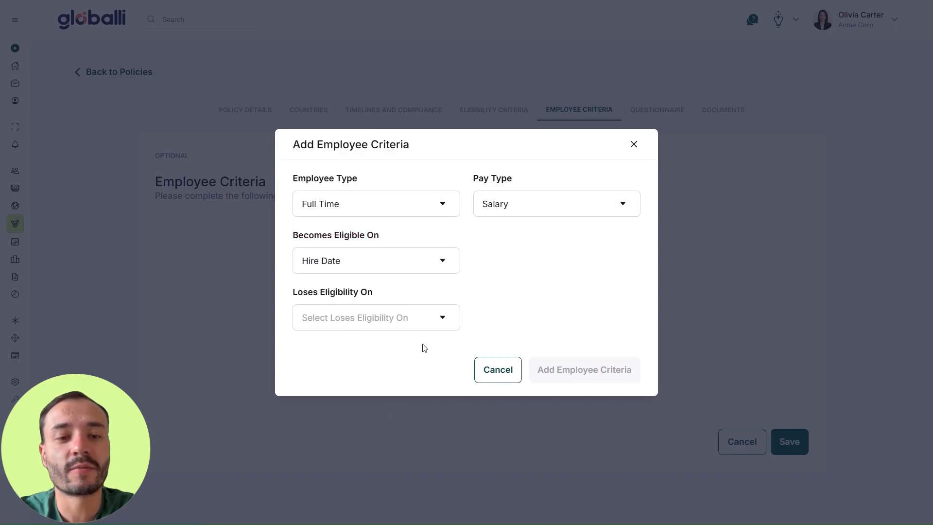
pyautogui.click(433, 321)
pyautogui.click(365, 456)
pyautogui.click(555, 371)
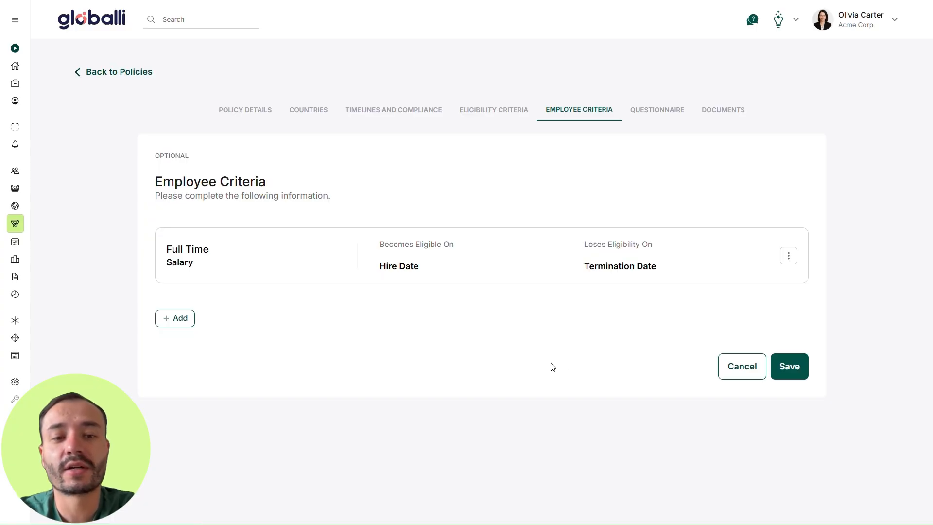
# - Review the policy's questionnaire setup and its contract and additional documents
pyautogui.click(660, 112)
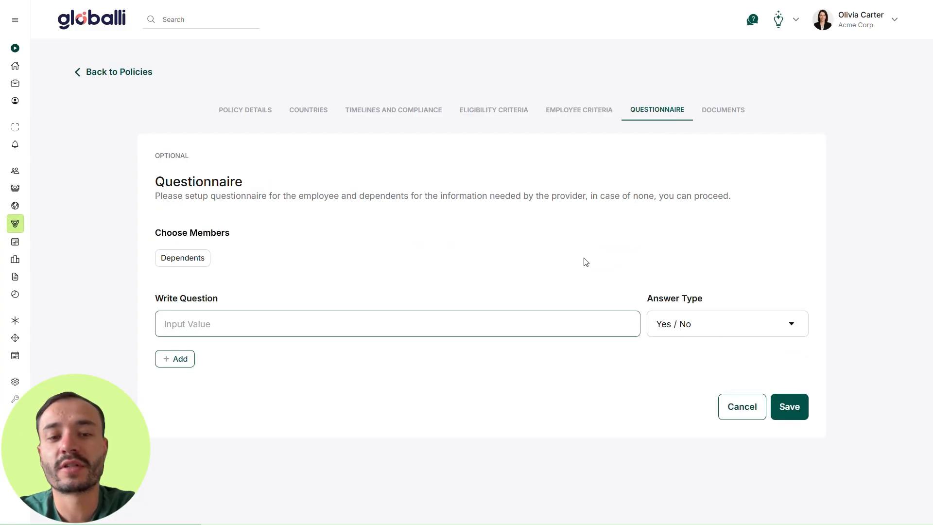
pyautogui.click(724, 110)
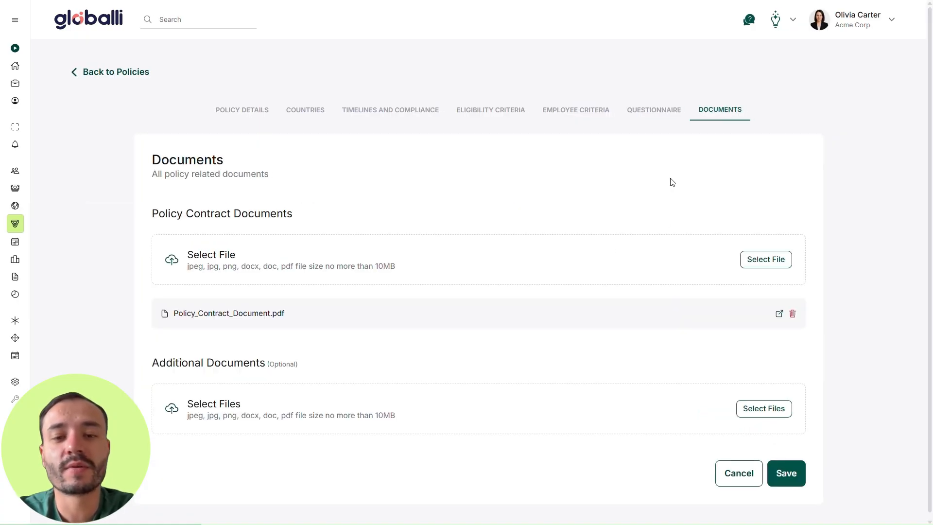
pyautogui.scroll(-1, 601, 185)
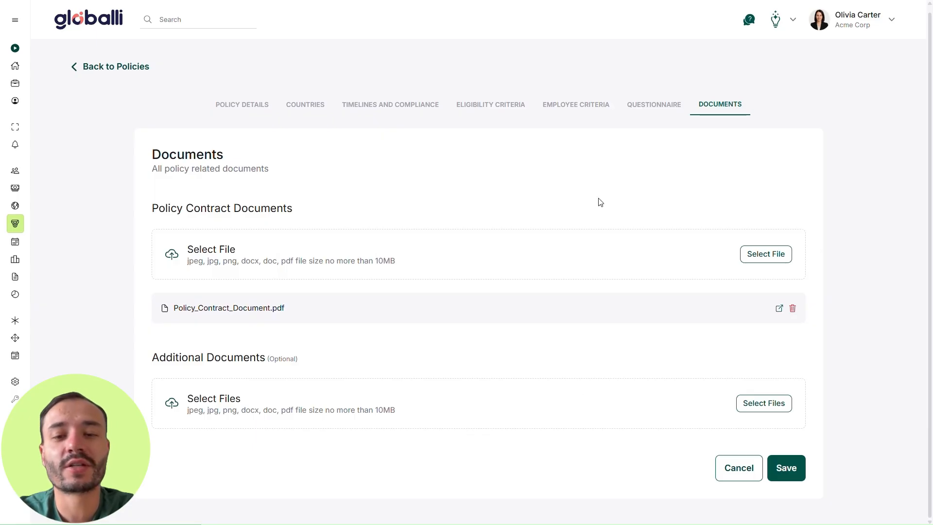
# - Return to the policies overview and open the NHS policy's list of plans
pyautogui.click(111, 68)
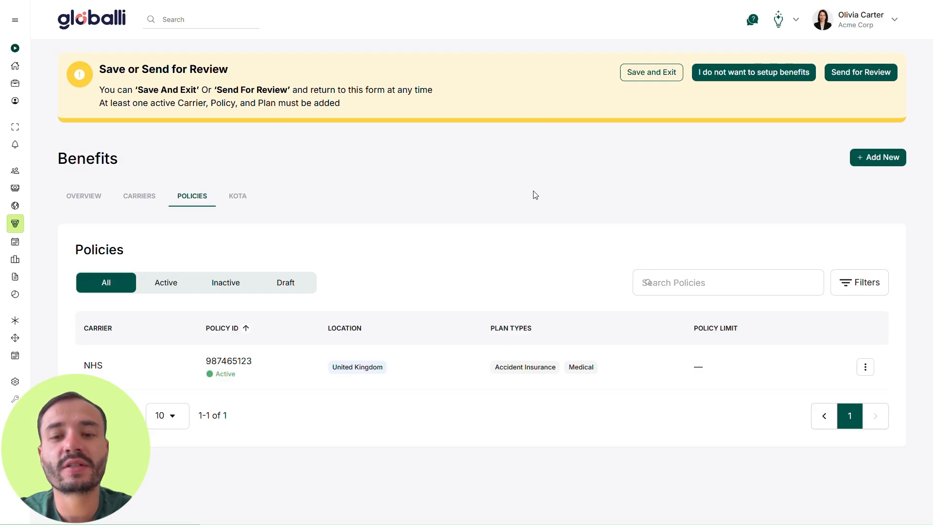
pyautogui.click(252, 368)
pyautogui.click(146, 397)
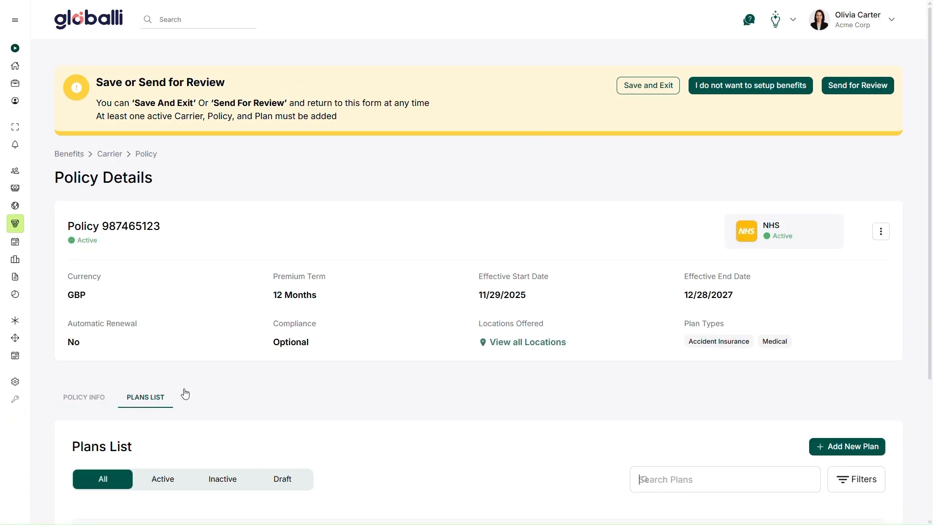
pyautogui.scroll(-4, 185, 393)
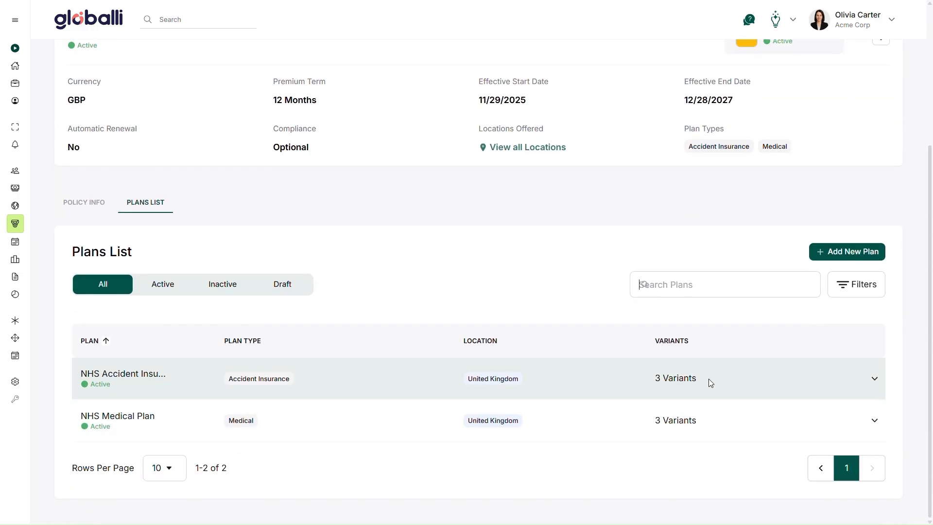
# - Expand the NHS Accident Insurance plan and open its Lite variant's plan details for editing
pyautogui.click(875, 379)
pyautogui.scroll(-3, 874, 340)
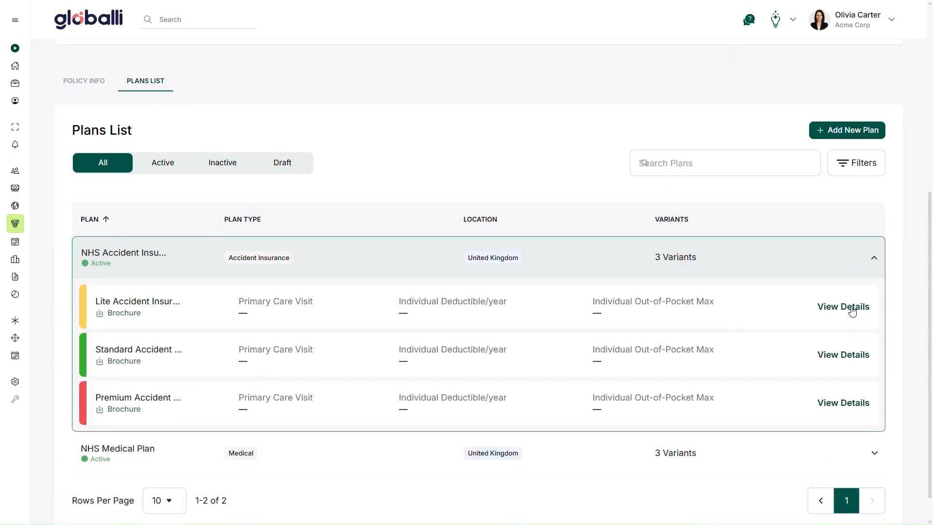
pyautogui.click(853, 310)
pyautogui.click(863, 451)
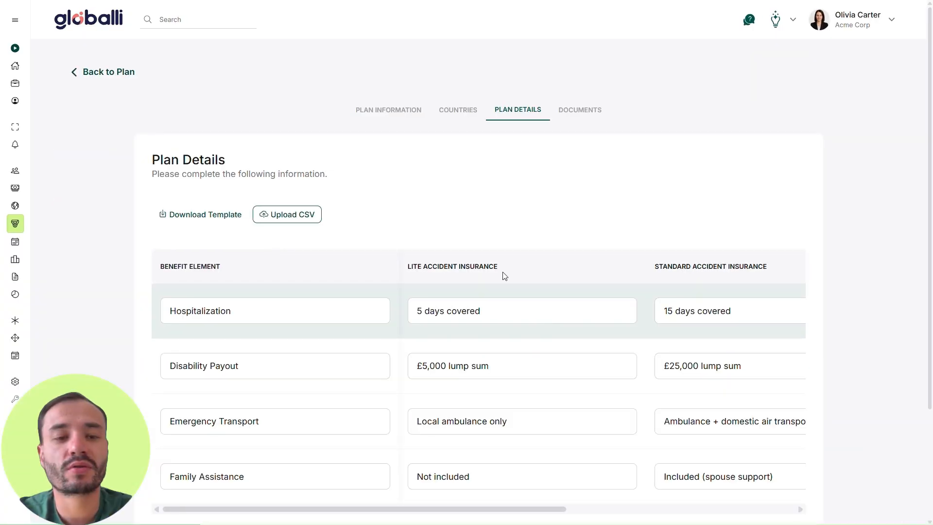
# - Review the accident plan's general information, including the plan type options and each variant's name, colour, description and total value
pyautogui.click(415, 115)
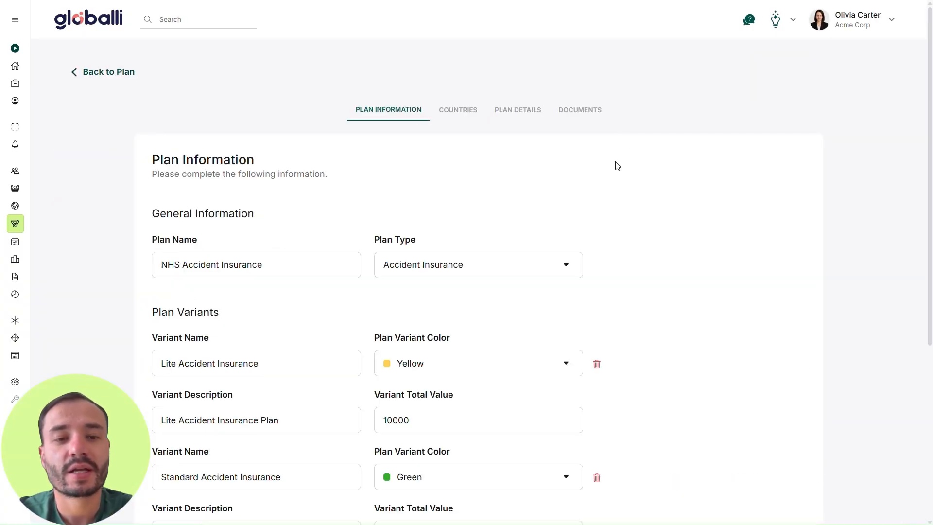
pyautogui.scroll(-3, 617, 167)
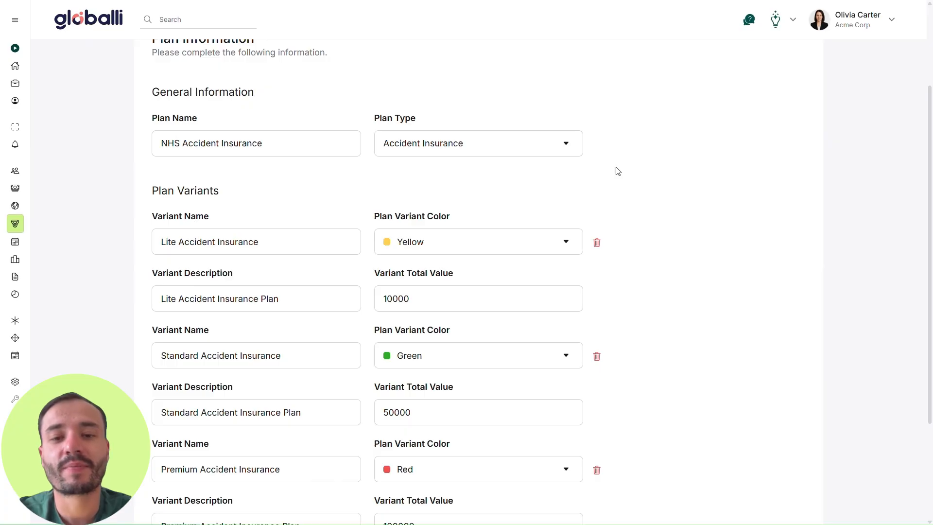
pyautogui.click(483, 143)
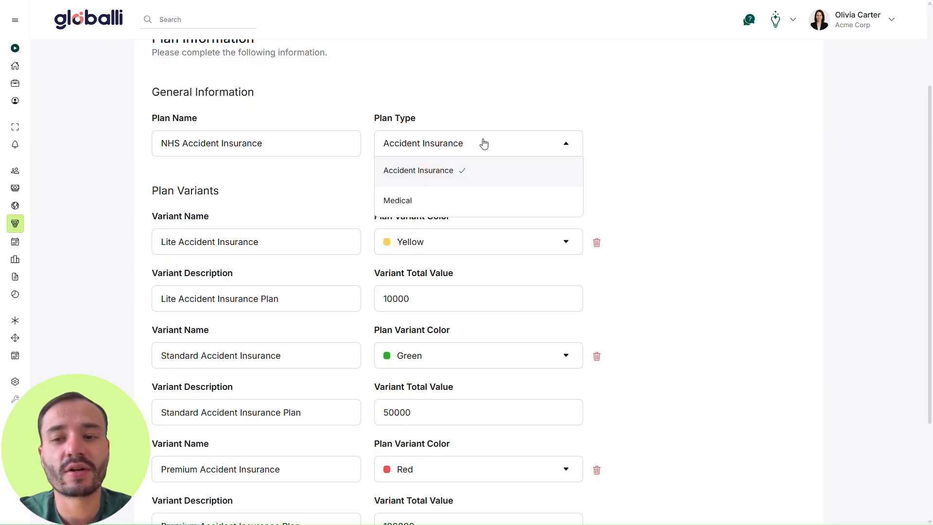
pyautogui.click(374, 176)
pyautogui.scroll(-1, 374, 177)
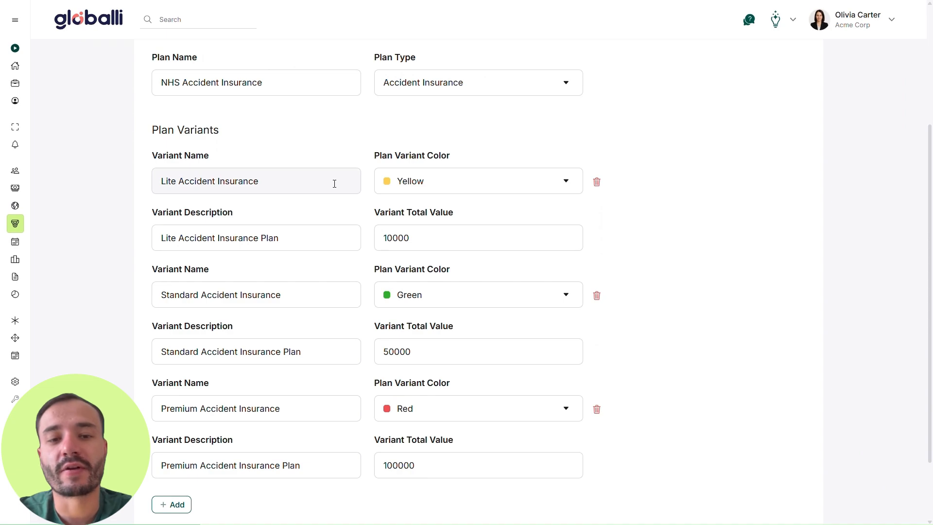
pyautogui.click(334, 193)
pyautogui.click(331, 301)
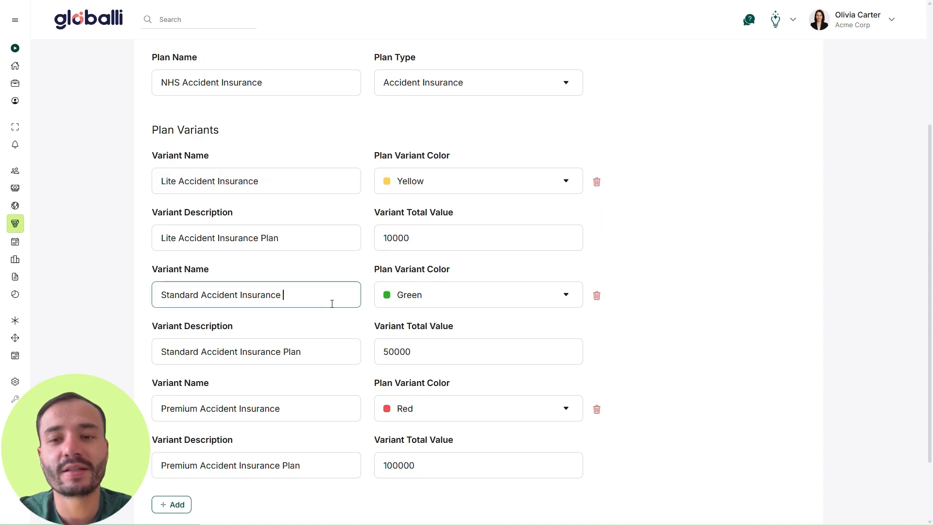
pyautogui.click(310, 405)
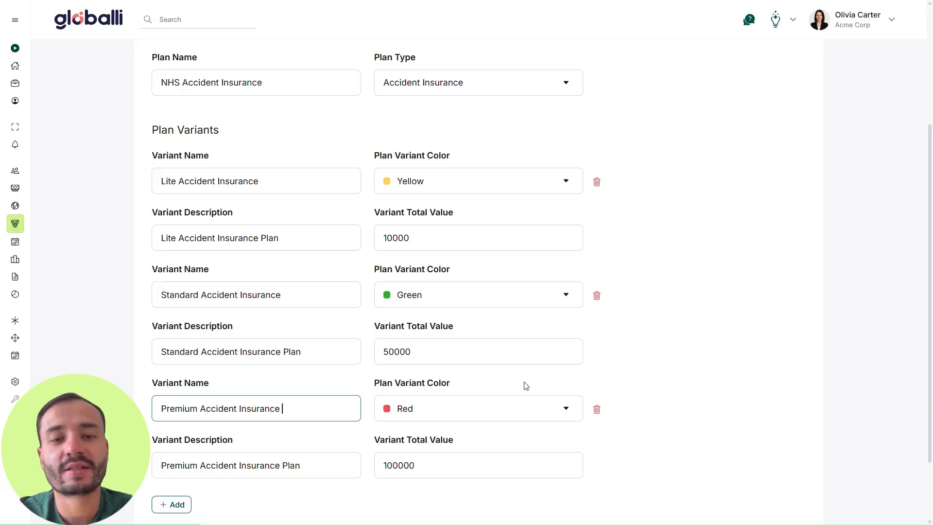
pyautogui.scroll(-1, 534, 403)
pyautogui.scroll(5, 527, 386)
# - Review the accident plan's countries, the benefit elements for all variants, and its documents
pyautogui.click(462, 120)
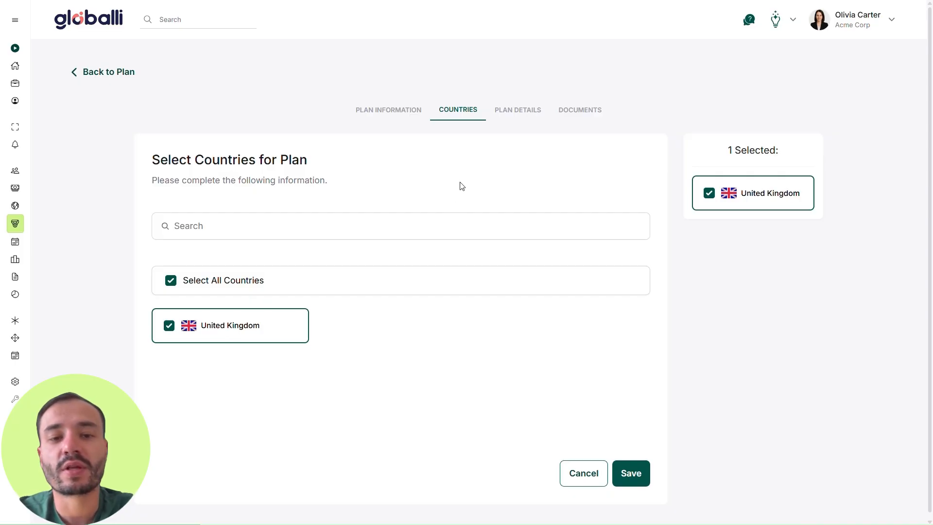
pyautogui.click(522, 119)
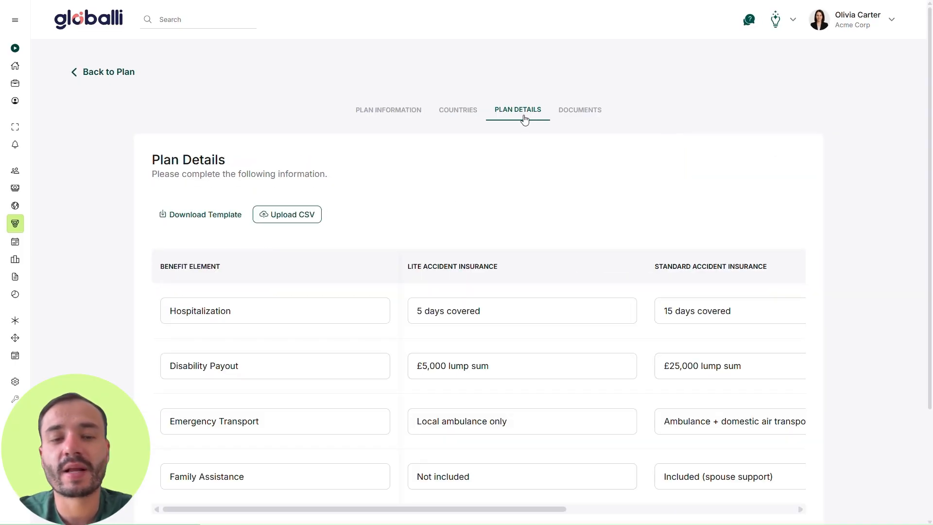
pyautogui.scroll(-1, 529, 159)
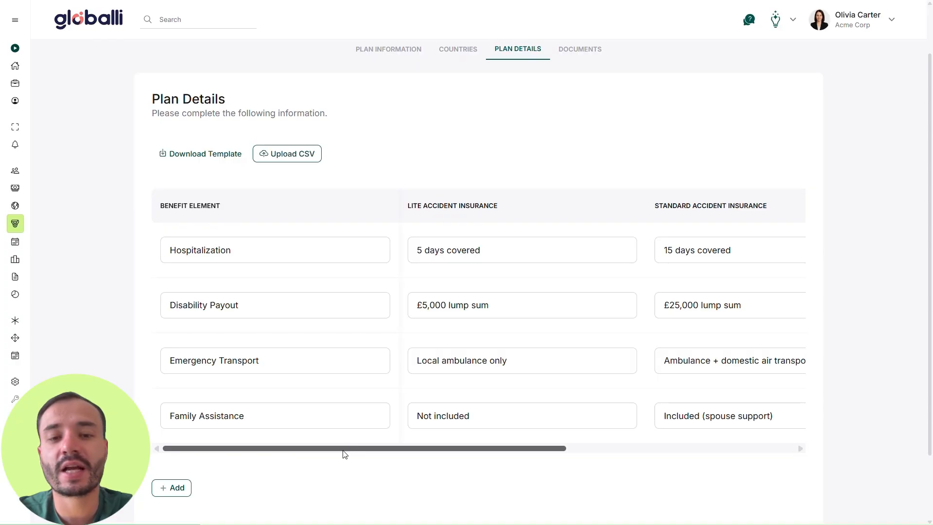
pyautogui.moveTo(344, 454); pyautogui.dragTo(576, 458)
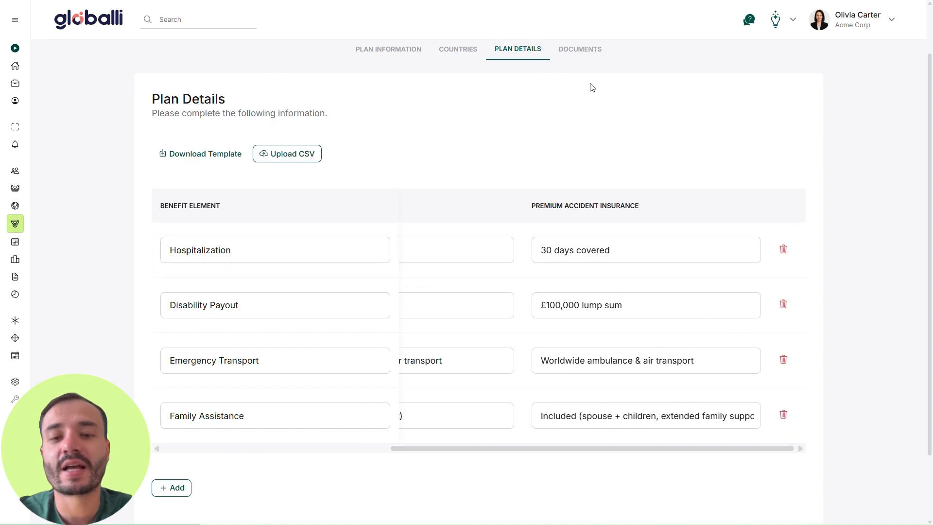
pyautogui.click(583, 52)
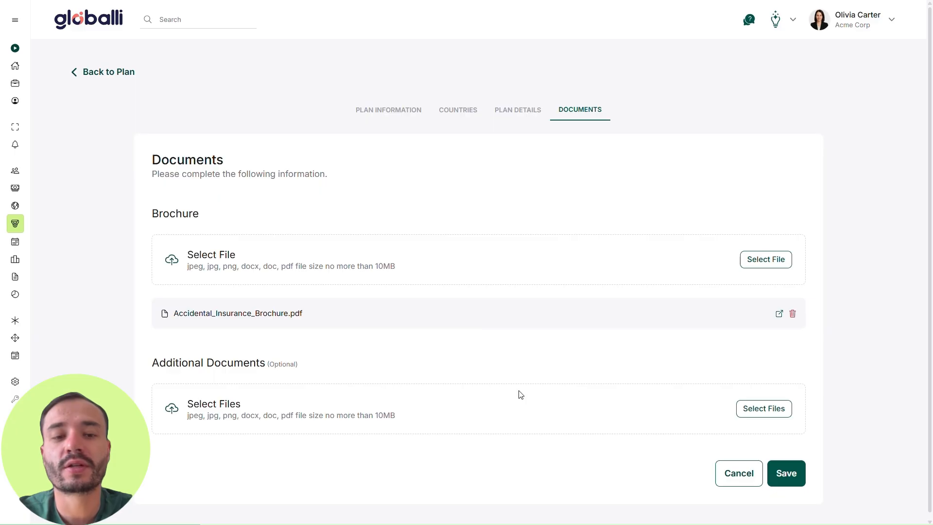
# - Leave the accident plan and open the NHS Medical Plan's details for editing from the policy's plans list
pyautogui.click(128, 80)
pyautogui.click(146, 153)
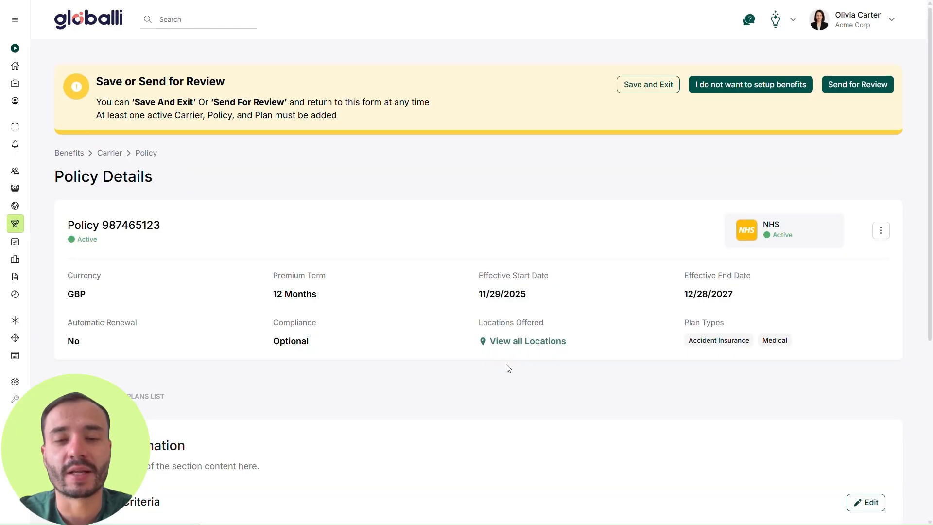
pyautogui.scroll(-4, 507, 368)
pyautogui.click(146, 216)
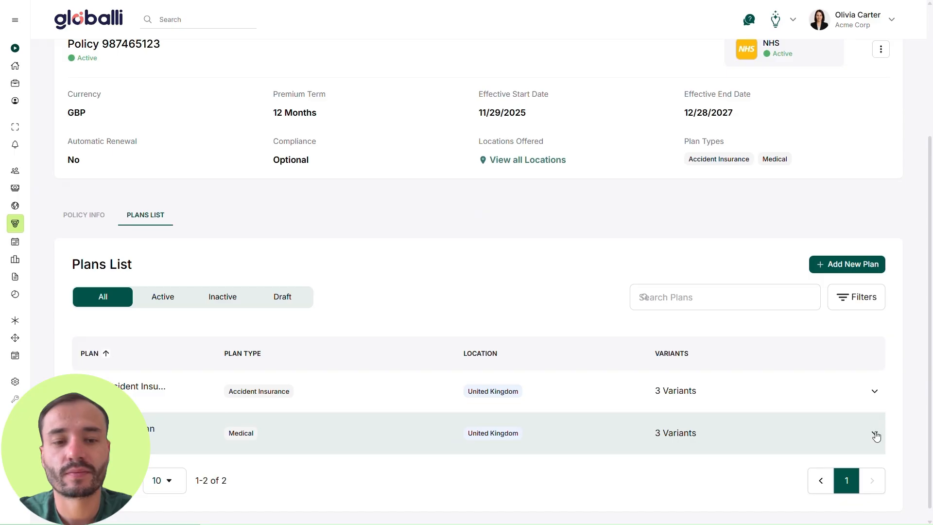
pyautogui.click(875, 436)
pyautogui.click(853, 482)
pyautogui.click(865, 449)
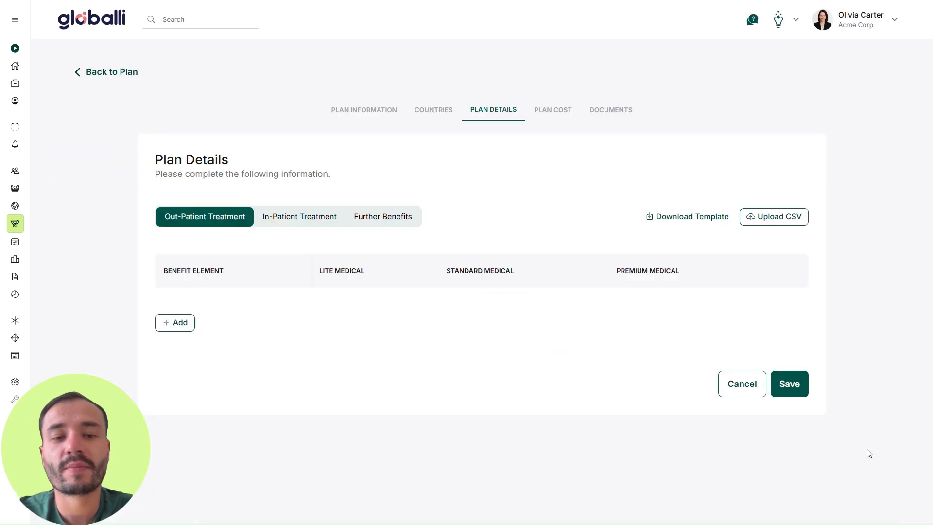
# - Review the medical plan's general information and the names and colours of its variants
pyautogui.click(345, 116)
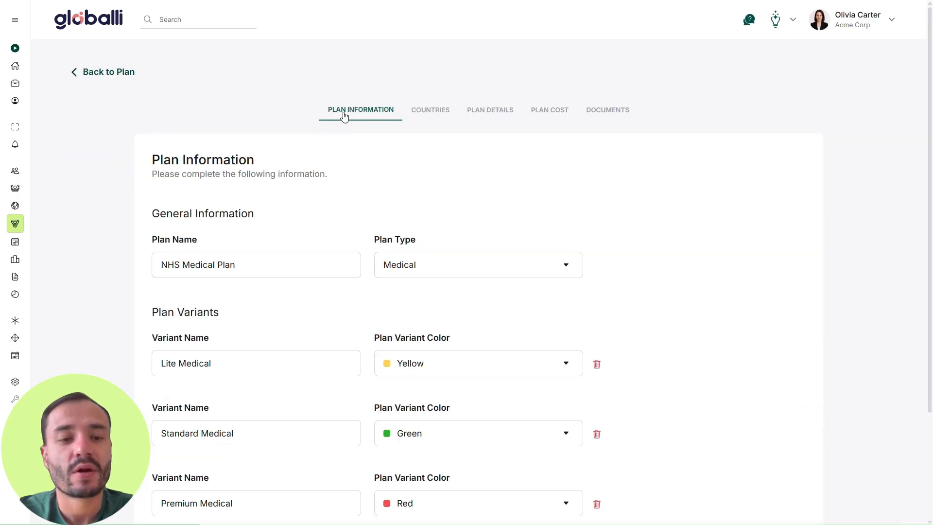
pyautogui.scroll(-3, 667, 192)
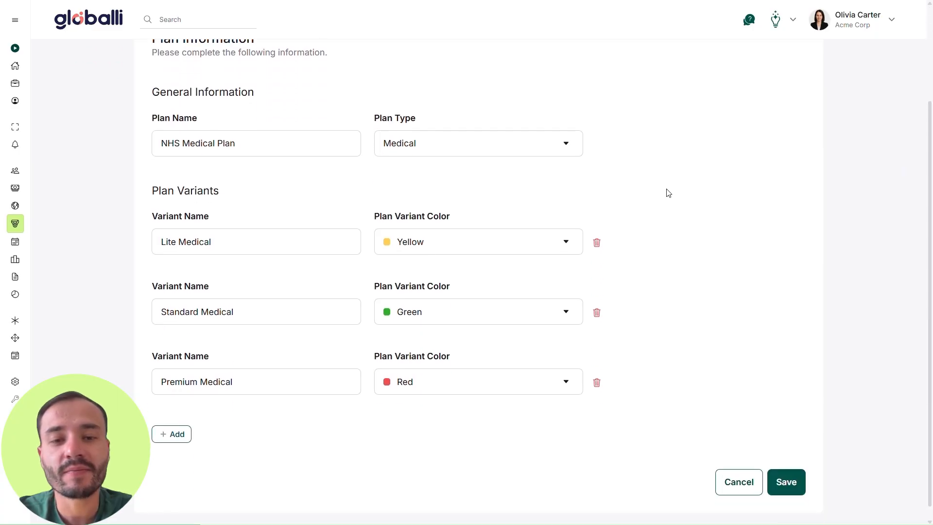
pyautogui.scroll(1, 666, 191)
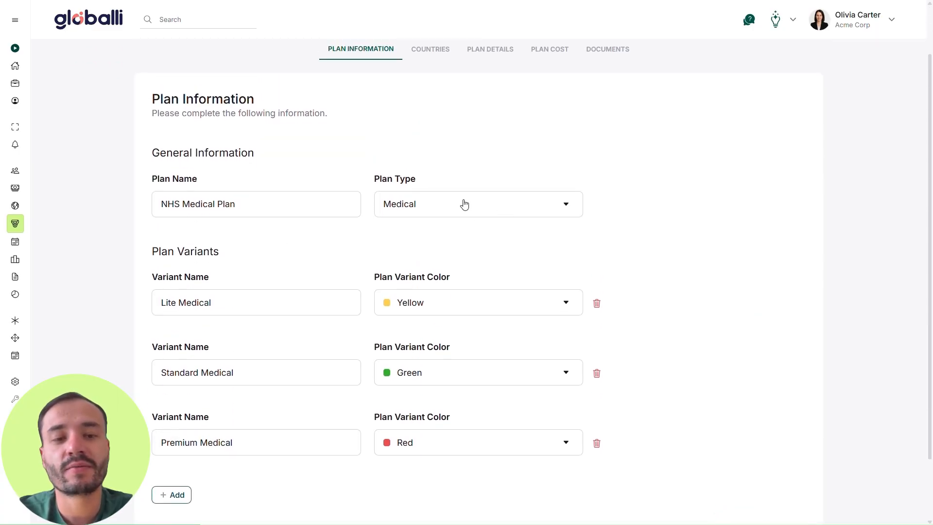
# - Review the medical plan's countries and its benefit elements for out-patient treatment, in-patient treatment and further benefits
pyautogui.click(438, 52)
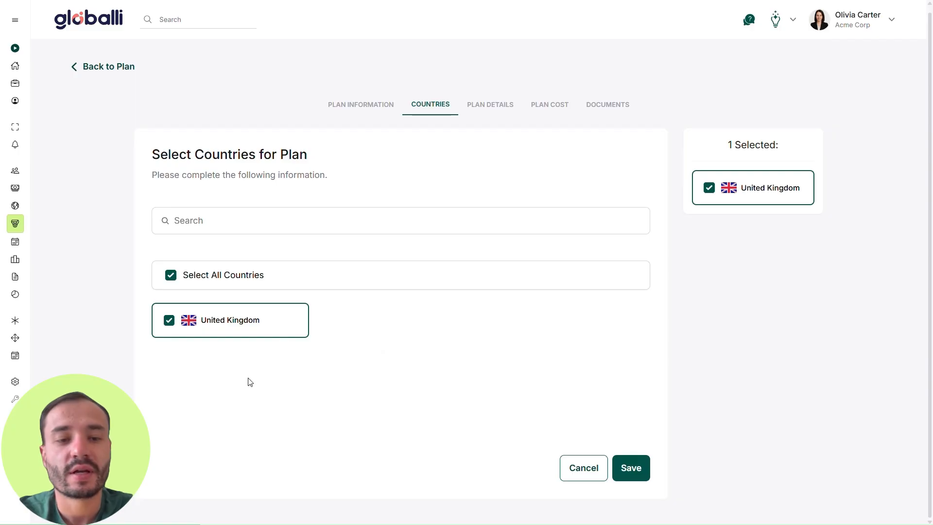
pyautogui.click(491, 106)
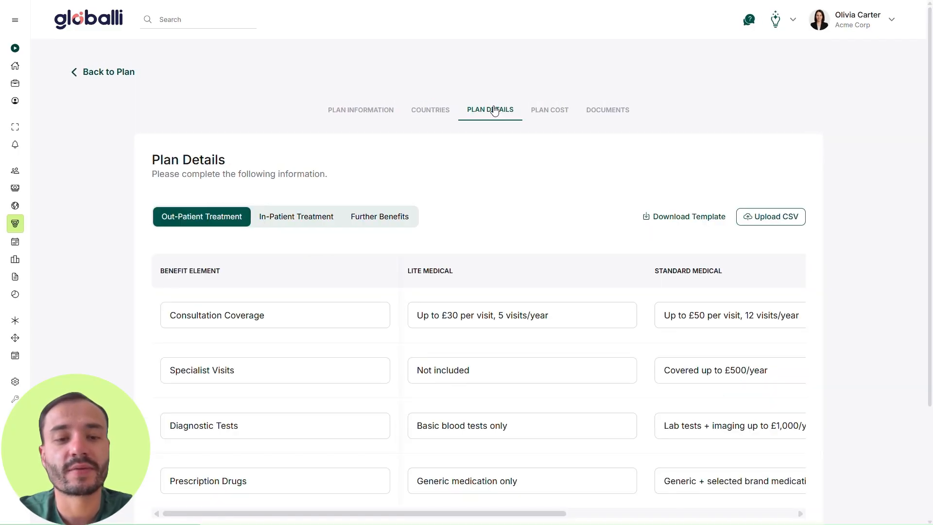
pyautogui.scroll(-1, 340, 251)
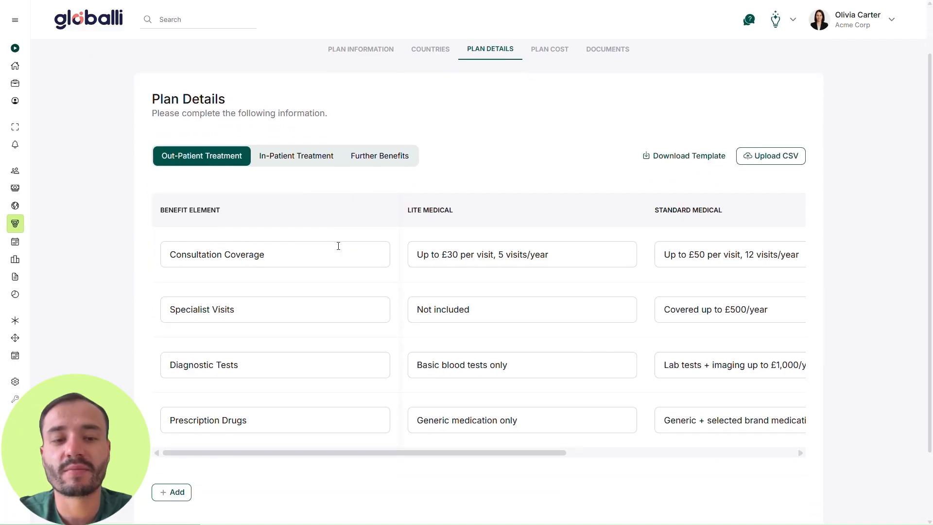
pyautogui.click(304, 156)
pyautogui.click(385, 158)
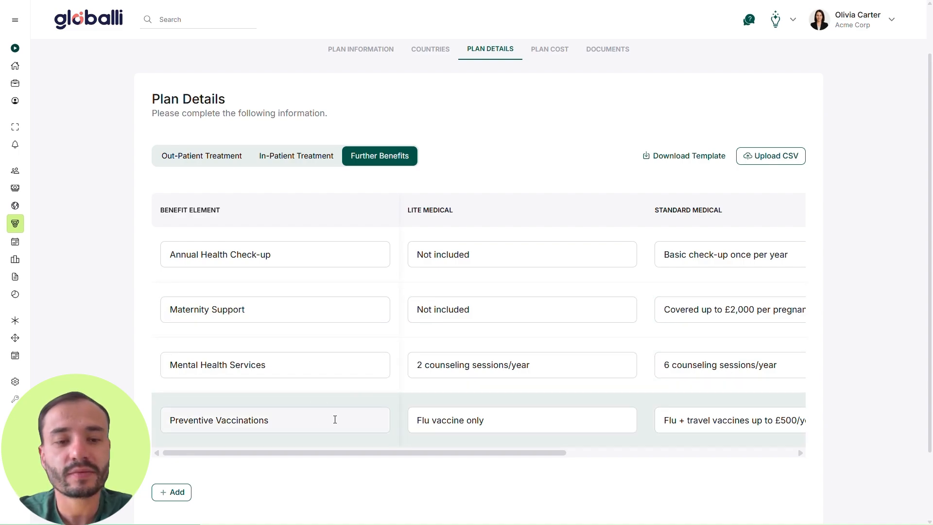
# - Review the medical plan's out-of-pocket costs, its monthly costs by relation and by age, and its documents
pyautogui.click(554, 57)
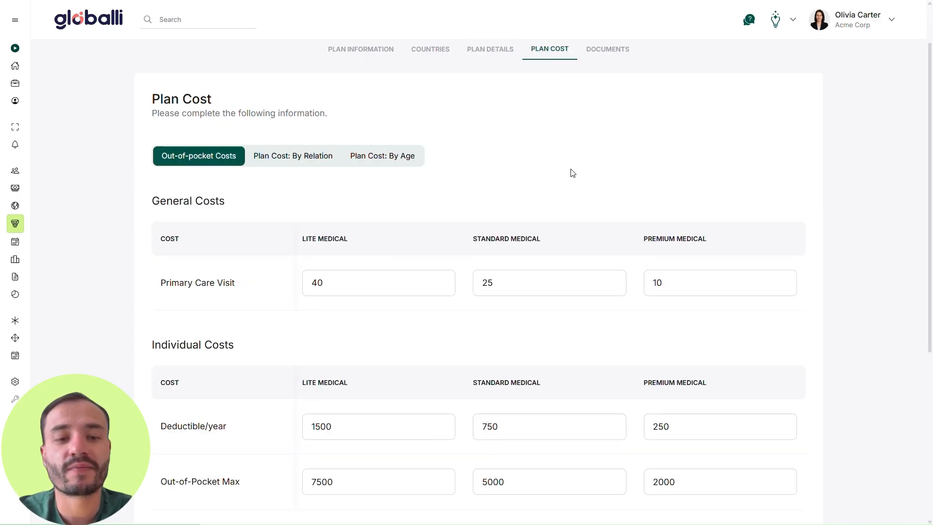
pyautogui.scroll(-1, 364, 306)
pyautogui.scroll(-2, 348, 354)
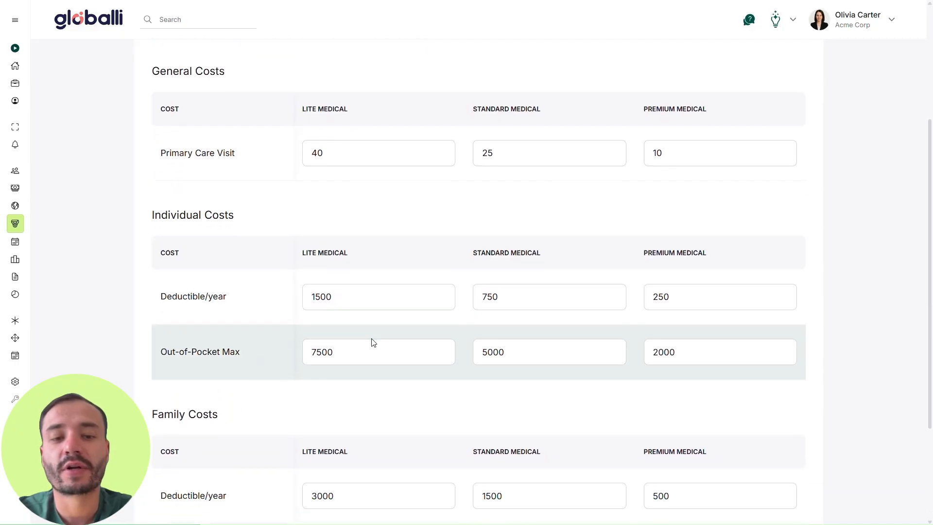
pyautogui.scroll(-1, 373, 342)
pyautogui.scroll(4, 402, 309)
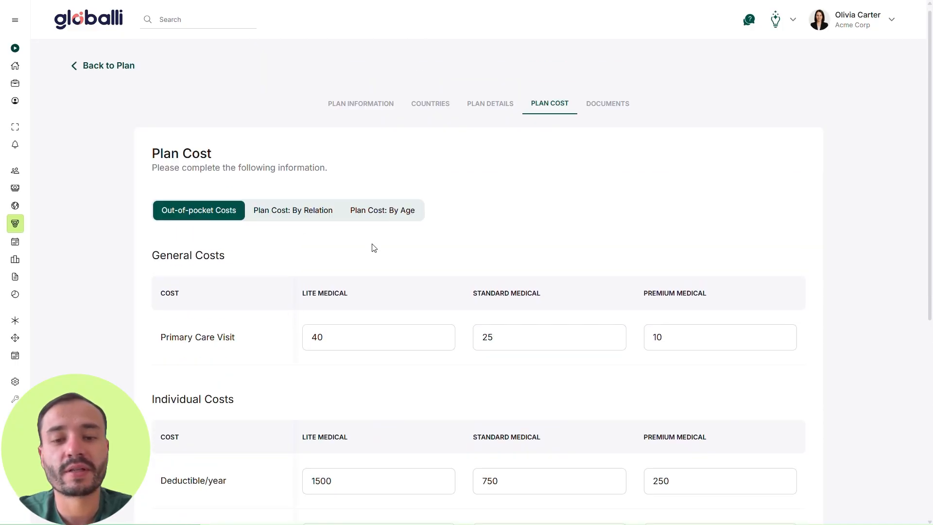
pyautogui.click(282, 219)
pyautogui.scroll(-1, 406, 291)
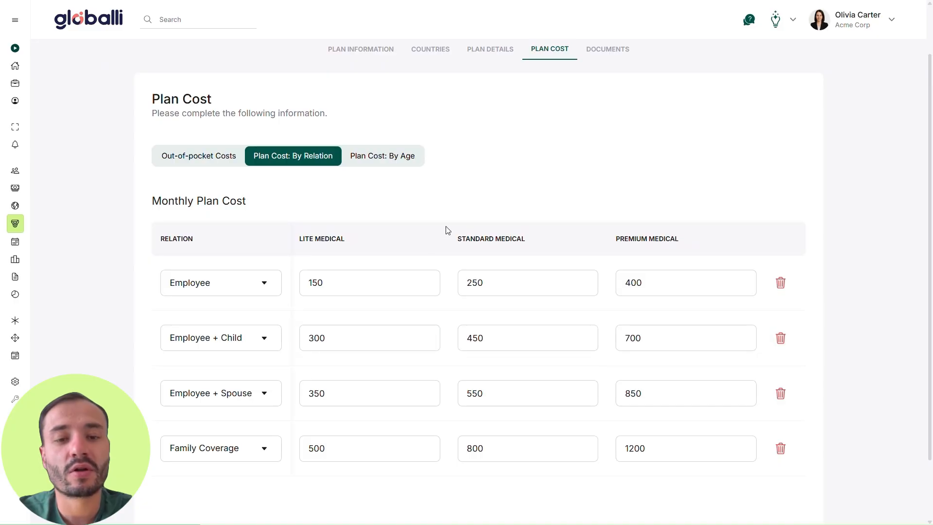
pyautogui.click(389, 163)
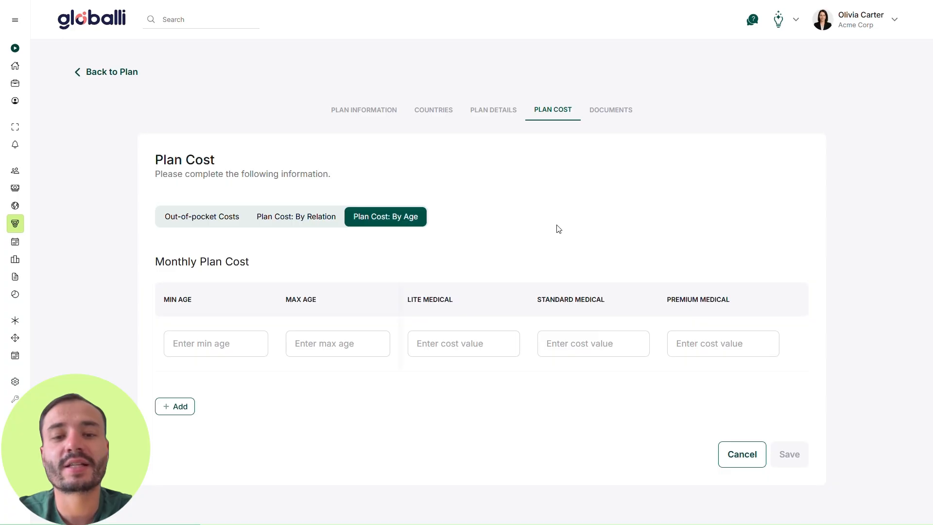
pyautogui.click(627, 111)
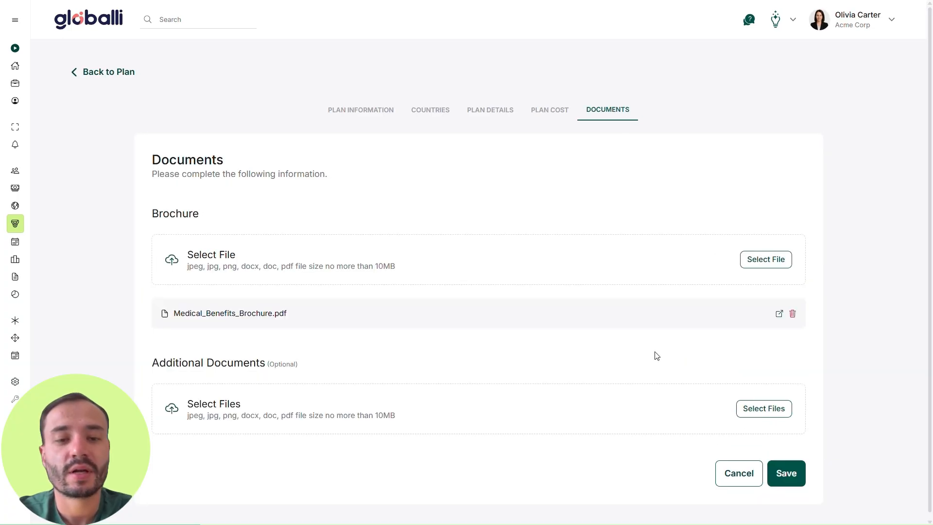
# - Leave the medical plan's editing form and compare its variants across out-patient treatment, in-patient treatment and further benefits
pyautogui.click(109, 74)
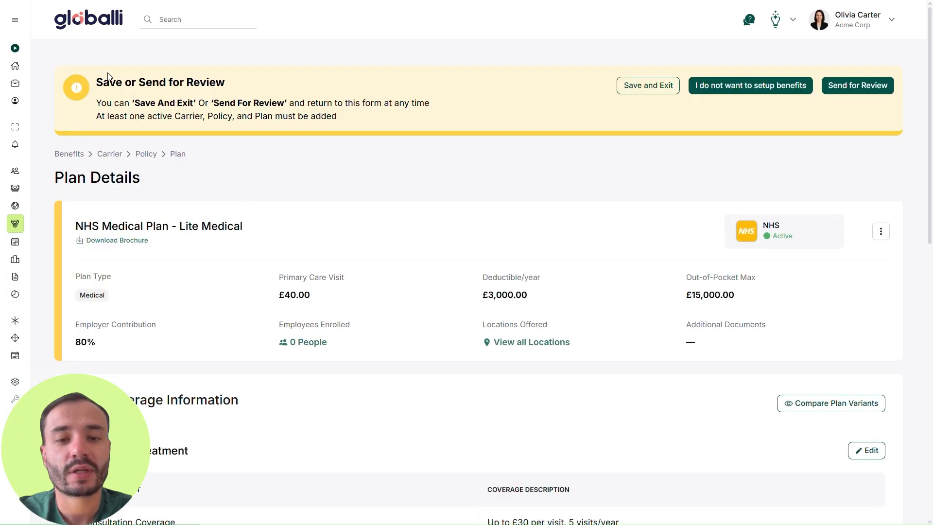
pyautogui.scroll(-1, 554, 369)
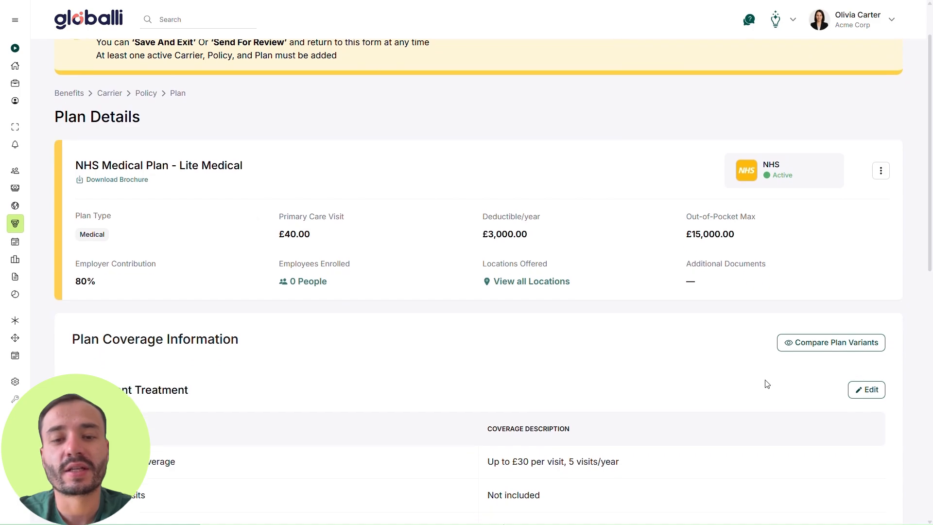
pyautogui.click(815, 347)
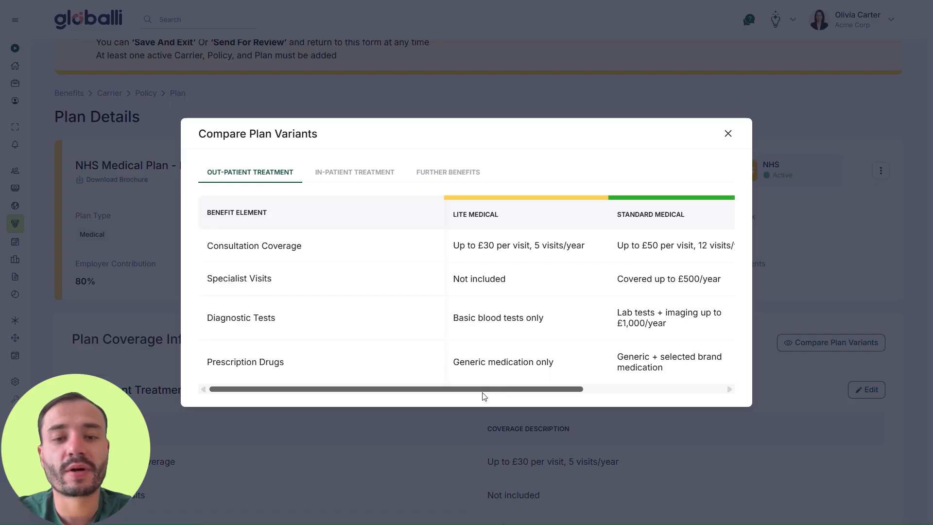
pyautogui.moveTo(483, 396); pyautogui.dragTo(600, 394)
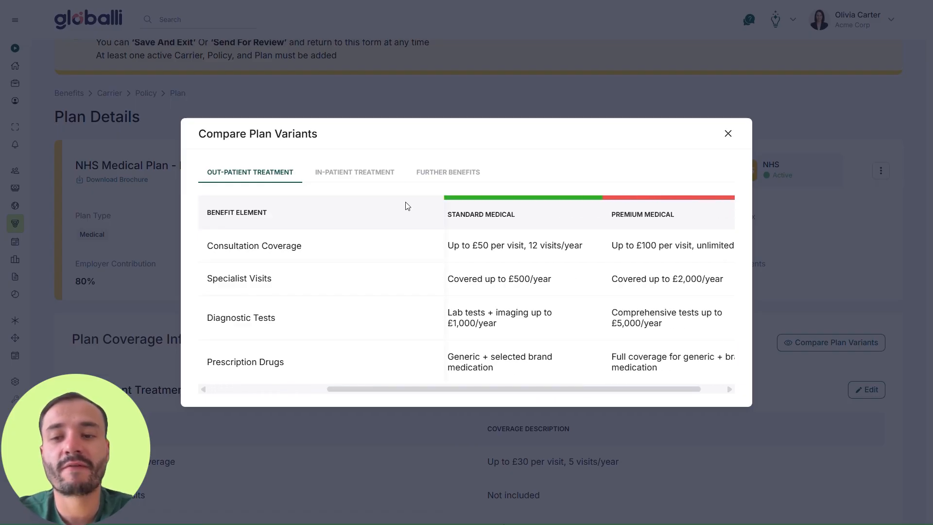
pyautogui.click(374, 173)
pyautogui.click(417, 180)
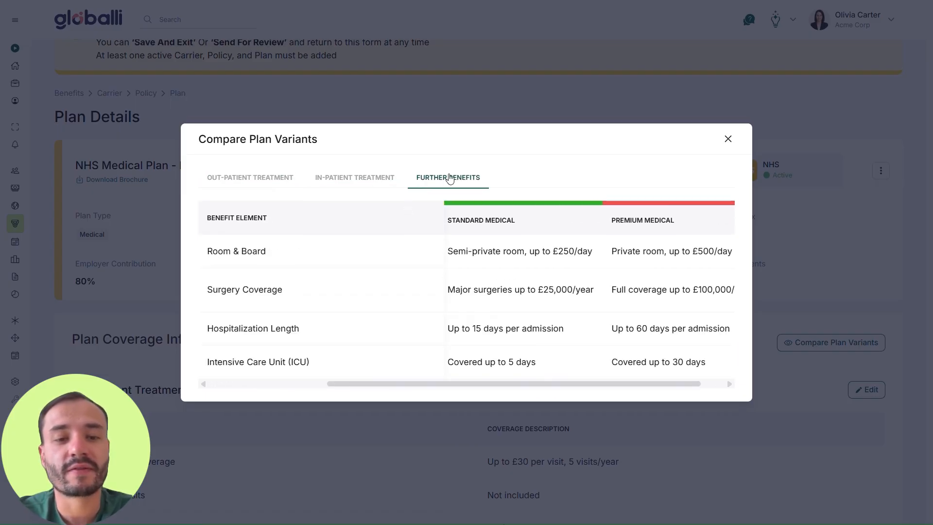
pyautogui.moveTo(496, 400); pyautogui.dragTo(373, 401)
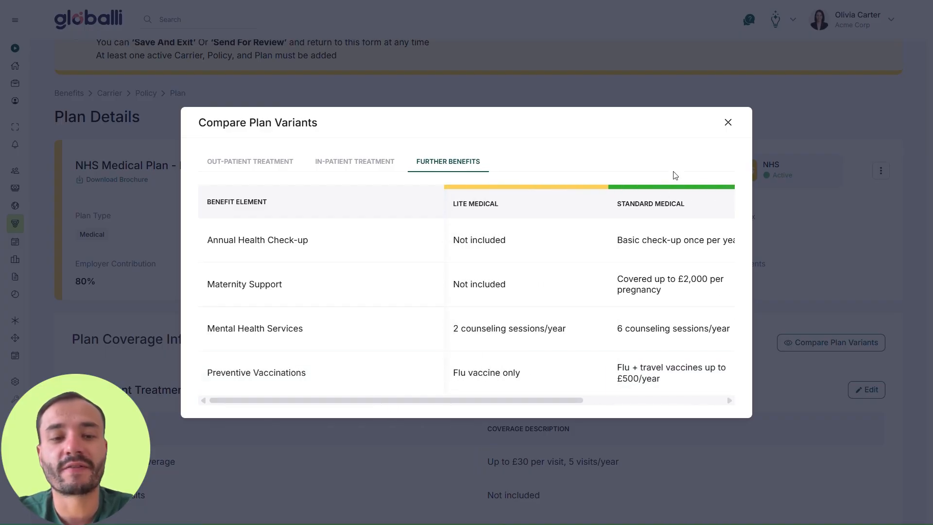